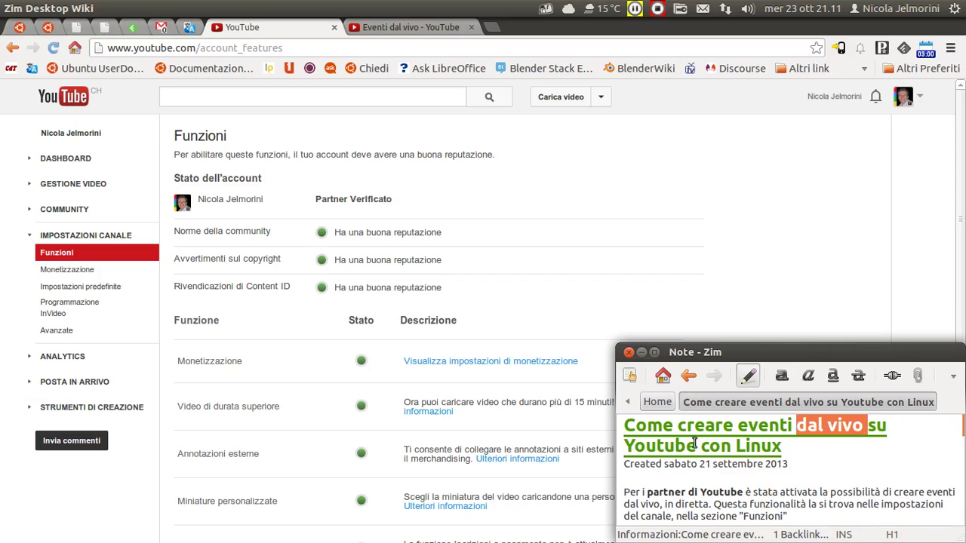
Step: Read the title and introduction of the note "Come creare eventi dal vivo su Youtube con Linux"
left_click_drag(782, 446, 625, 425)
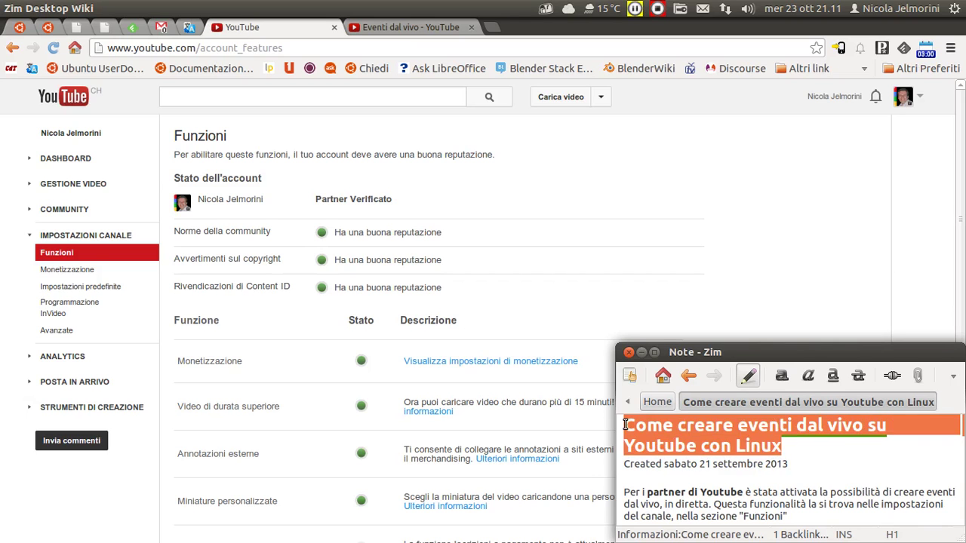
left_click(814, 456)
scroll(814, 455, "down", 1)
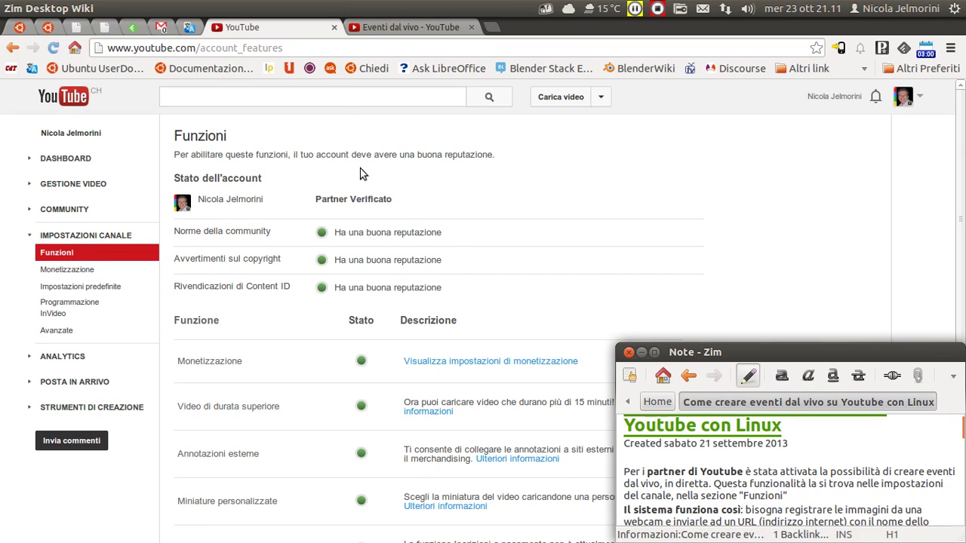
Step: Switch to the YouTube Funzioni page in Chromium and review the account's partner status and the list of functions
double_click(370, 199)
left_click_drag(335, 197, 351, 186)
left_click(354, 186)
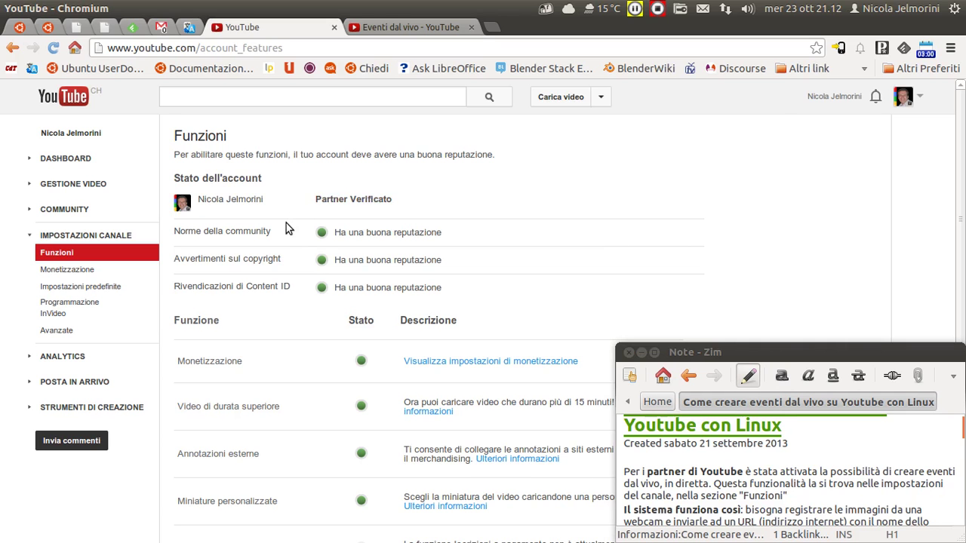
scroll(281, 240, "down", 5)
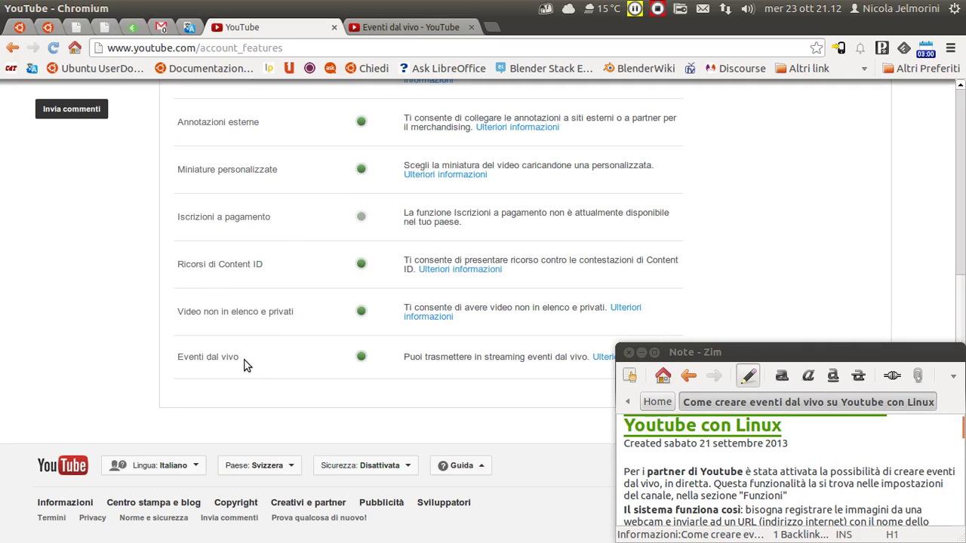
scroll(276, 352, "up", 5)
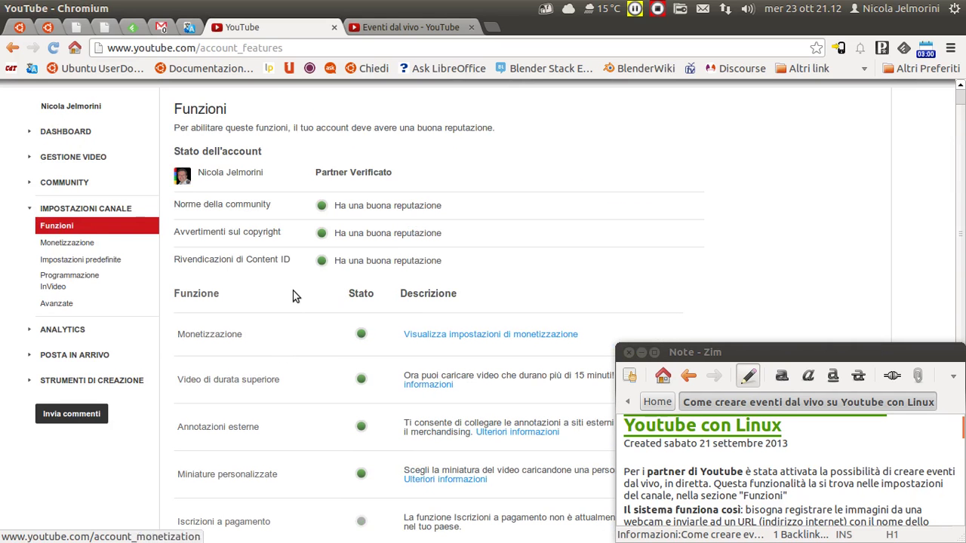
Step: Examine the "Eventi dal vivo" entry at the end of the function list, including its status and description
scroll(295, 296, "down", 5)
left_click_drag(240, 357, 175, 358)
left_click(277, 358)
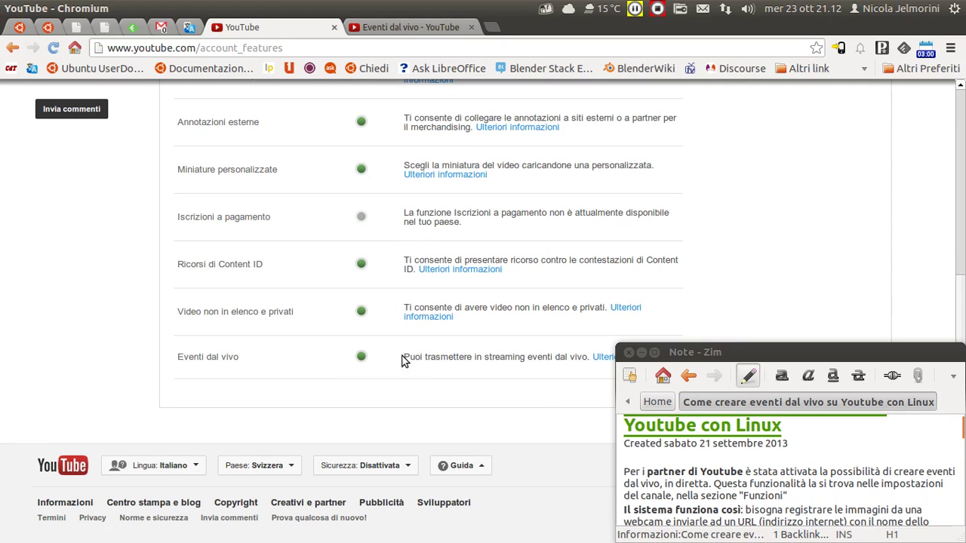
left_click_drag(404, 357, 584, 357)
left_click(545, 357)
left_click_drag(587, 355, 405, 355)
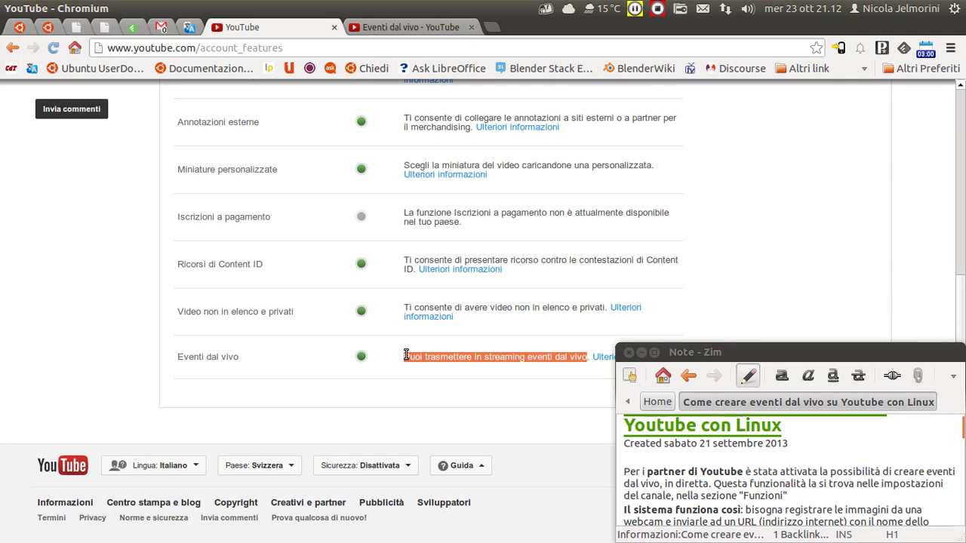
left_click(432, 361)
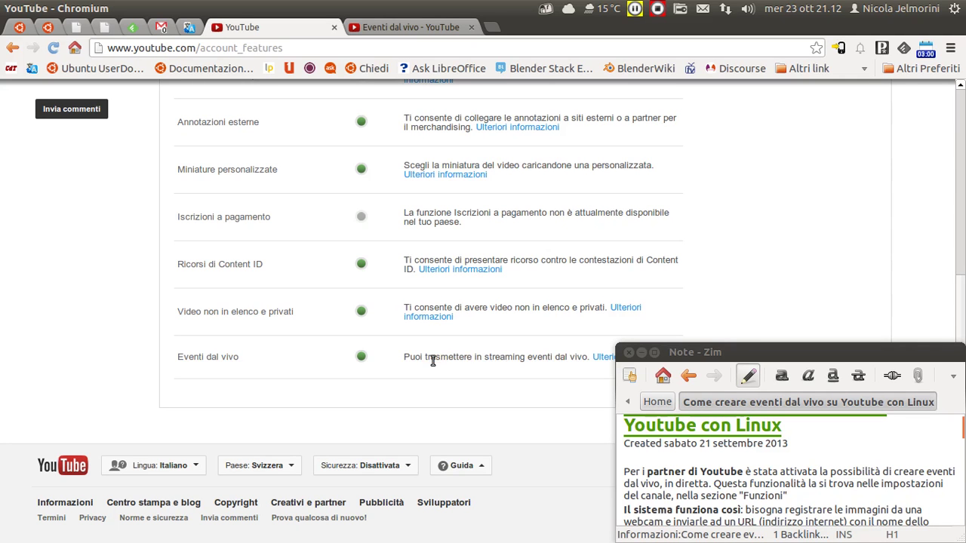
scroll(433, 361, "up", 5)
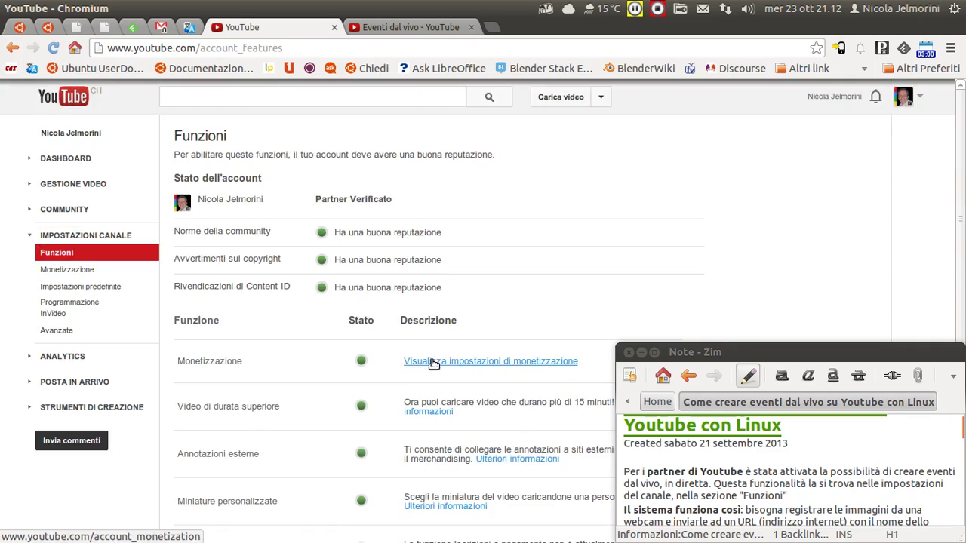
Step: Switch to the Zim note and read the "Il sistema funziona così" paragraph about sending webcam images to YouTube
scroll(737, 471, "down", 1)
scroll(737, 472, "down", 1)
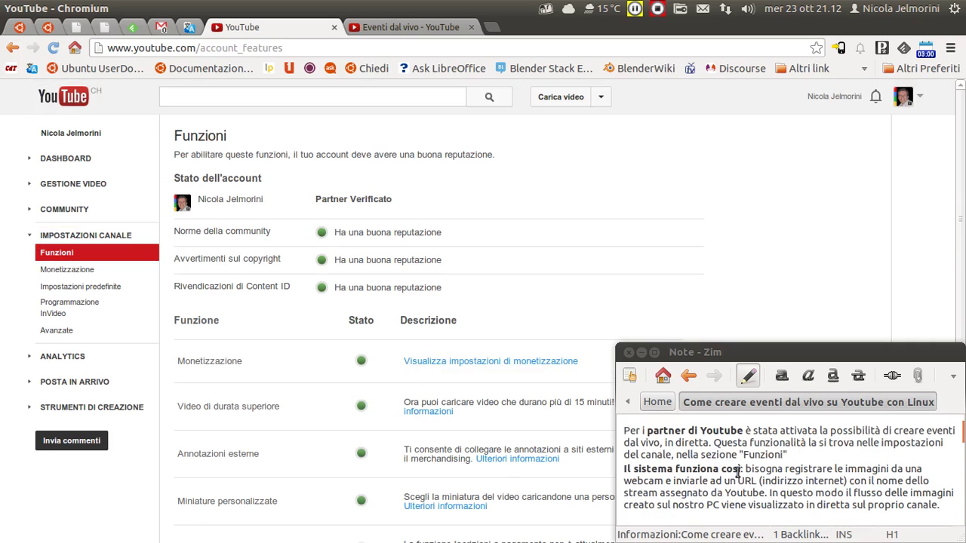
scroll(765, 479, "down", 1)
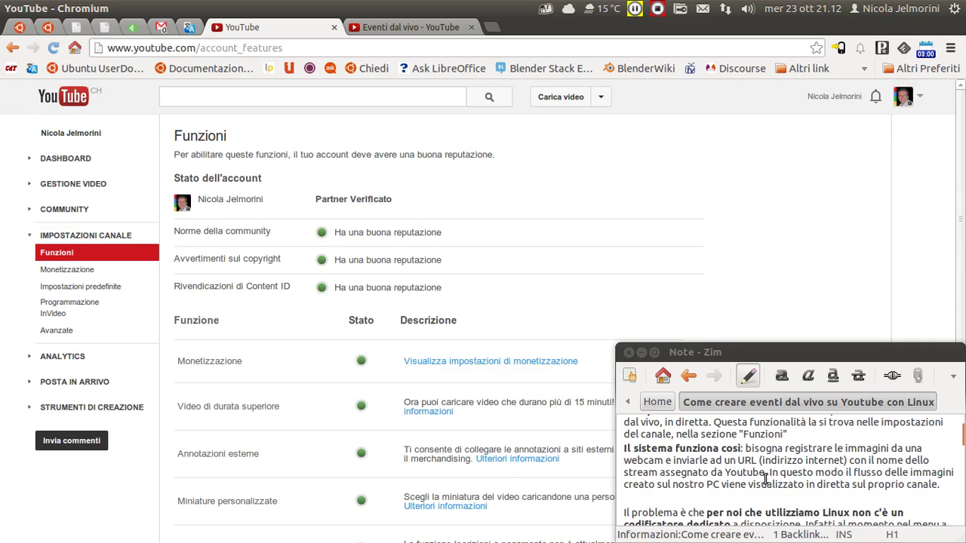
left_click_drag(746, 449, 917, 451)
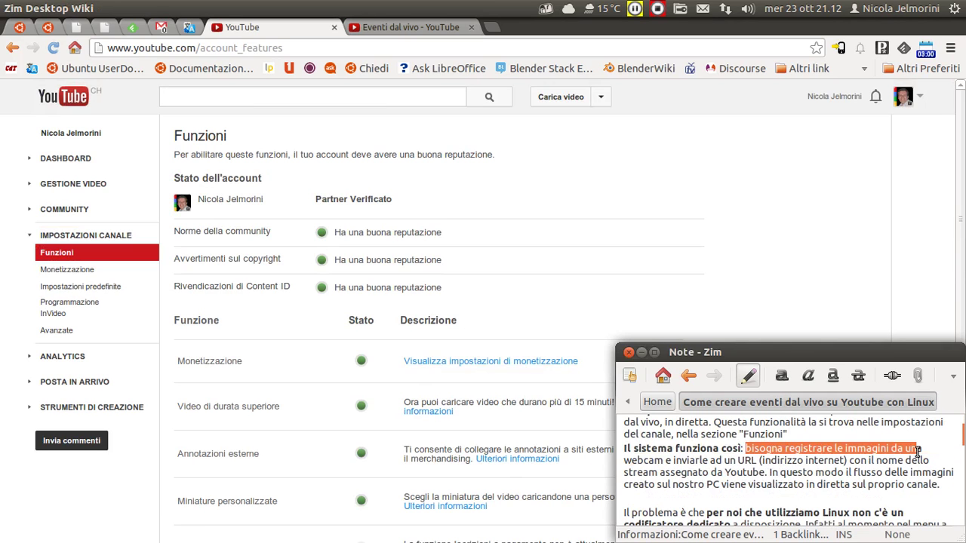
left_click(812, 448)
left_click_drag(785, 450, 664, 461)
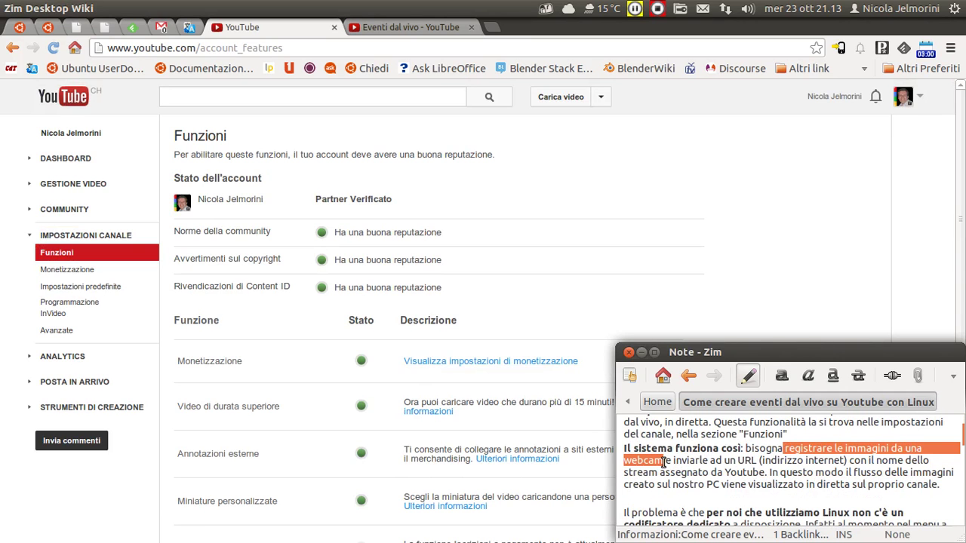
left_click(664, 463)
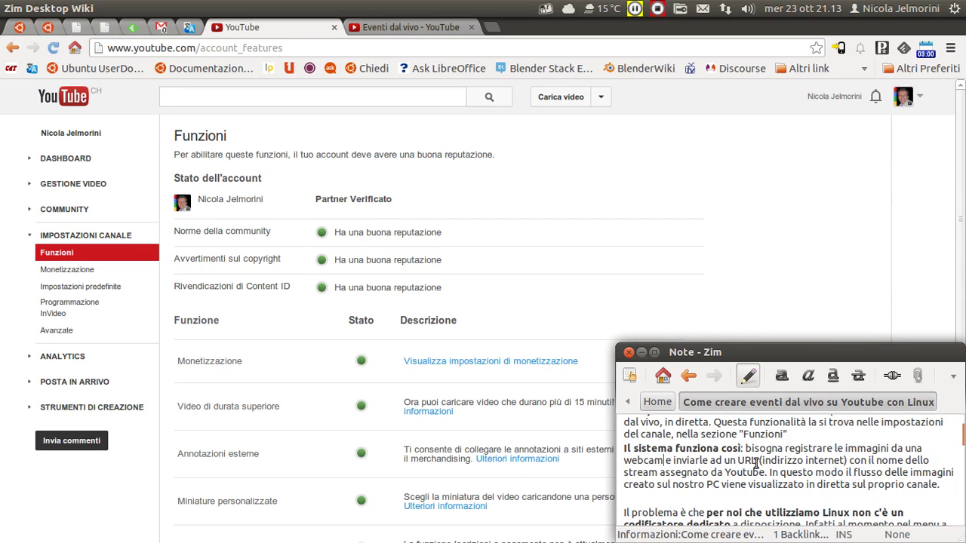
left_click_drag(759, 461, 859, 458)
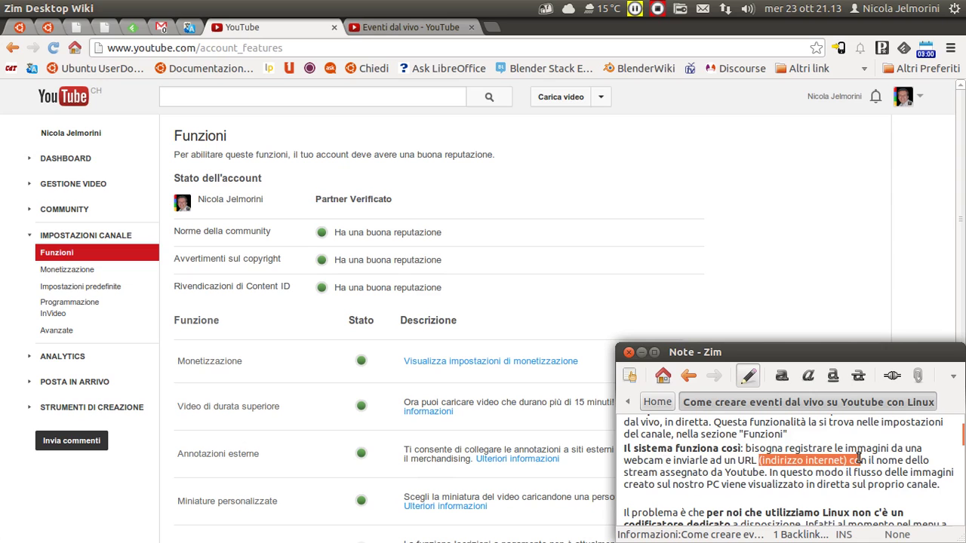
left_click(859, 458)
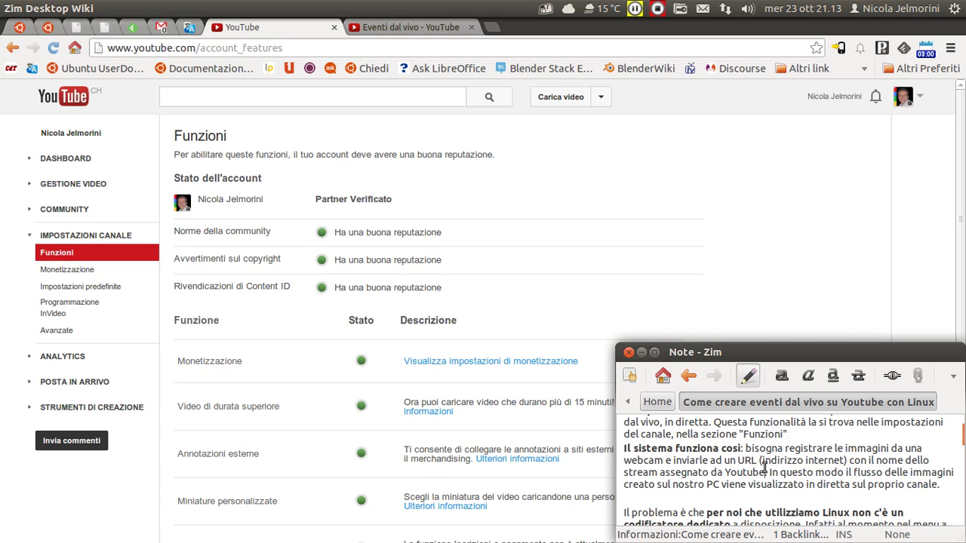
left_click_drag(767, 468, 878, 471)
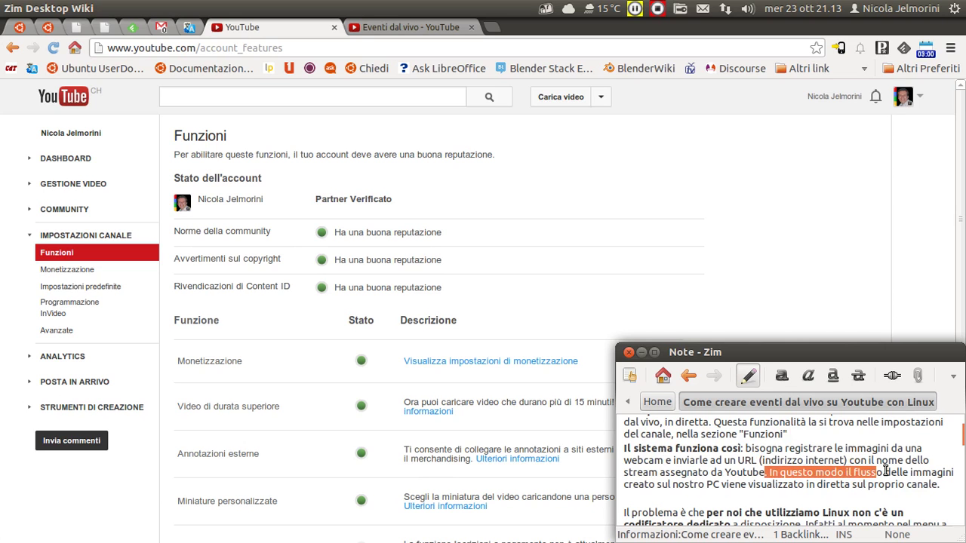
left_click(737, 483)
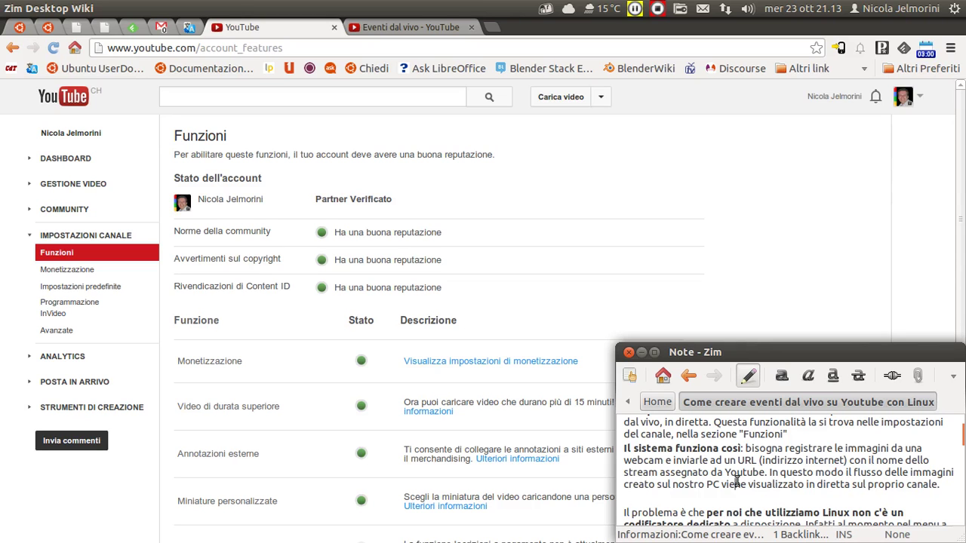
Step: Go back over the whole "Il sistema funziona così" paragraph, focusing on the URL that receives the stream
left_click_drag(942, 483, 622, 448)
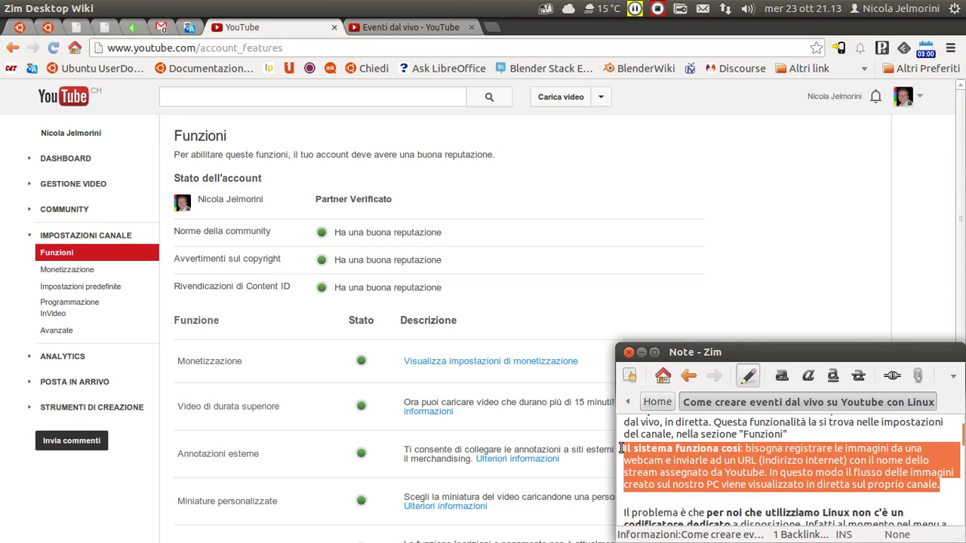
left_click(737, 461)
left_click_drag(755, 459, 882, 460)
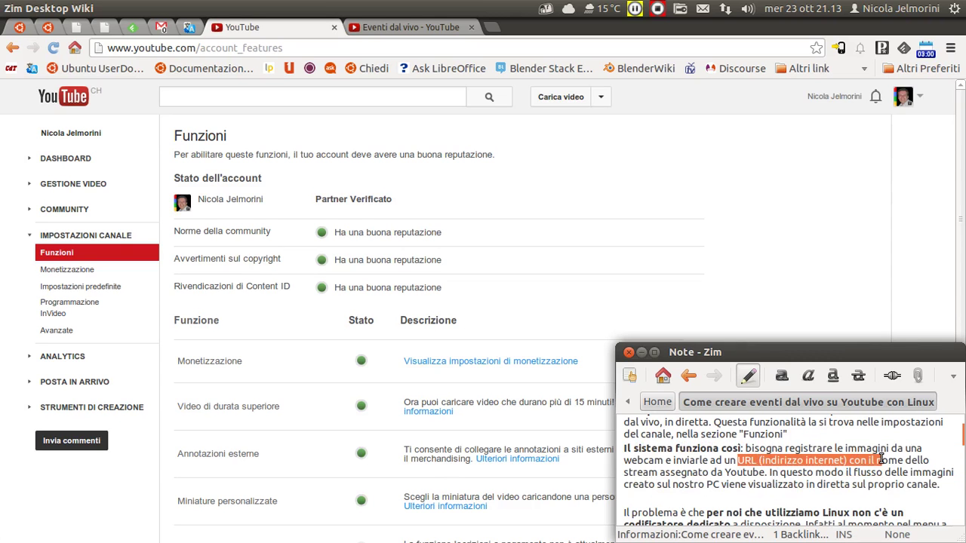
left_click(754, 460)
left_click_drag(736, 459, 785, 457)
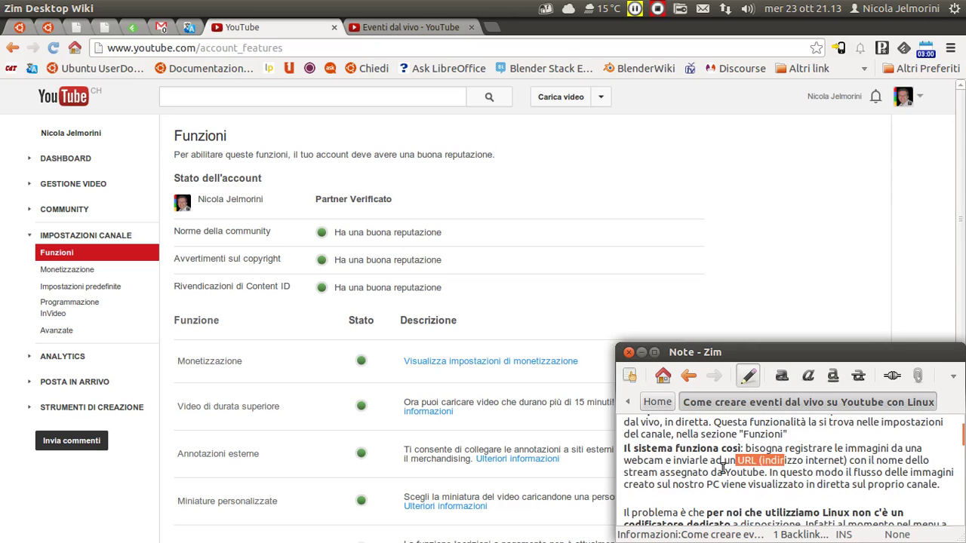
scroll(723, 467, "down", 1)
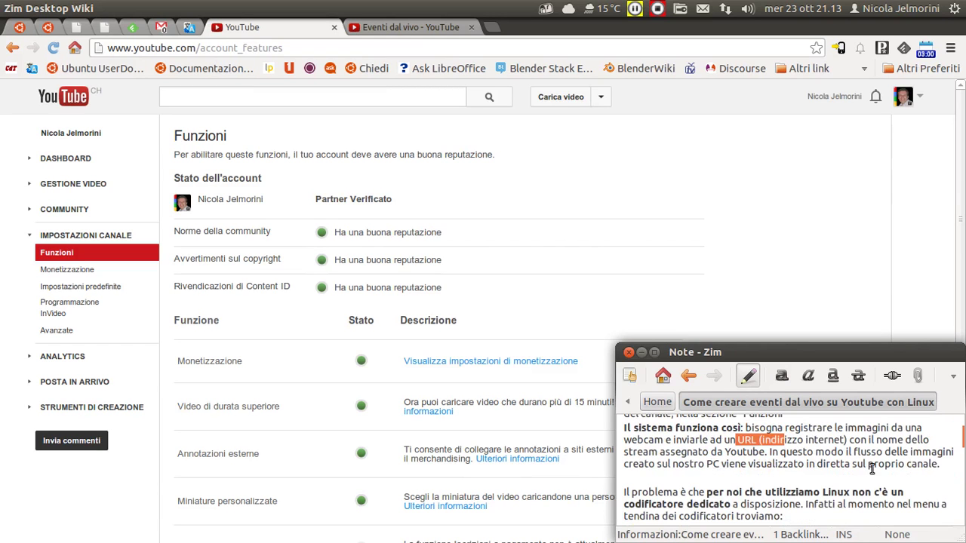
left_click_drag(940, 464, 614, 429)
scroll(731, 458, "up", 1)
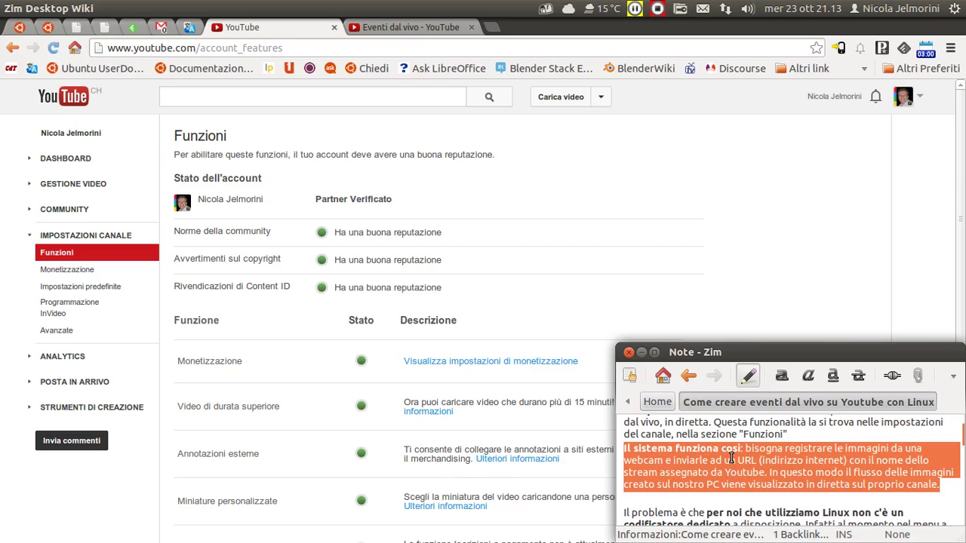
left_click(776, 460)
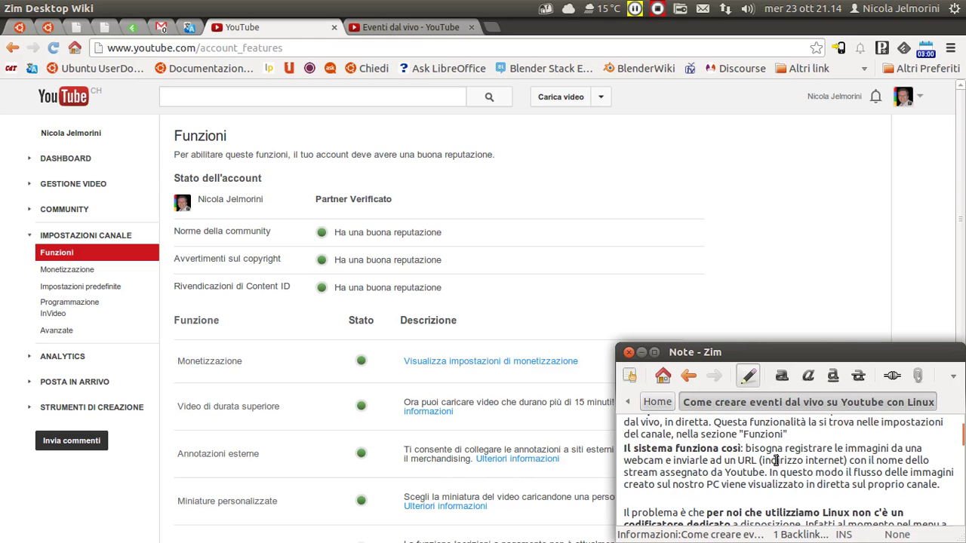
Step: Read the note's "Il problema è che" paragraph about dedicated encoders for Linux, down to the list of encoder options
scroll(775, 462, "down", 1)
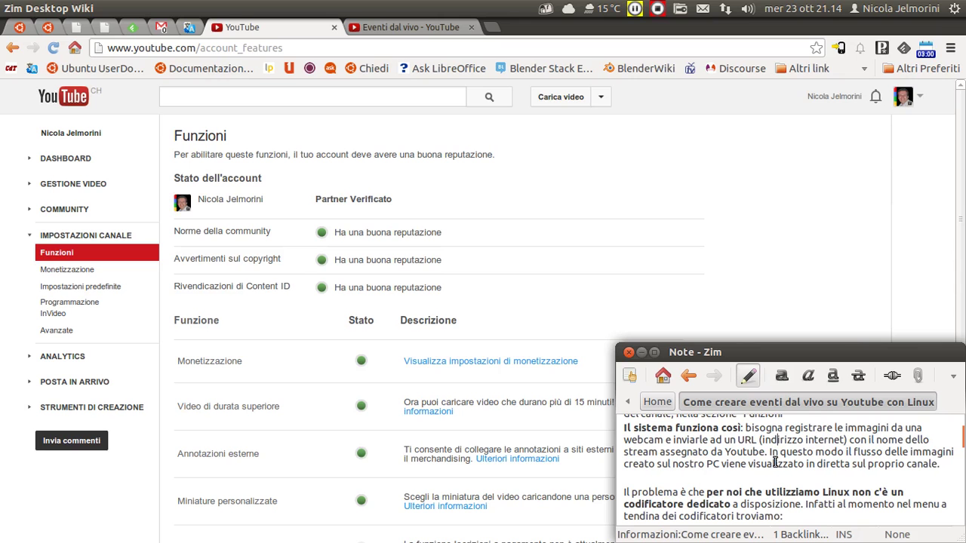
scroll(726, 459, "down", 2)
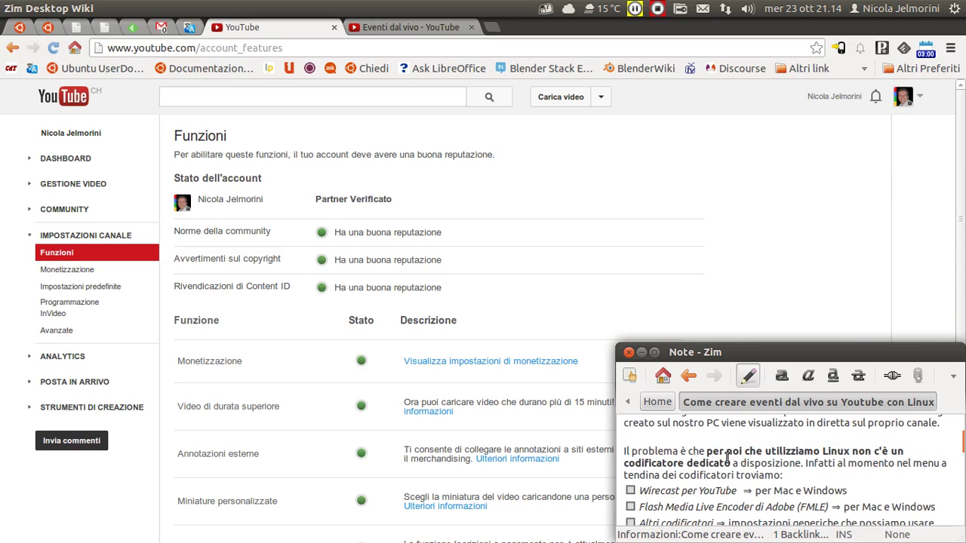
scroll(656, 434, "up", 4)
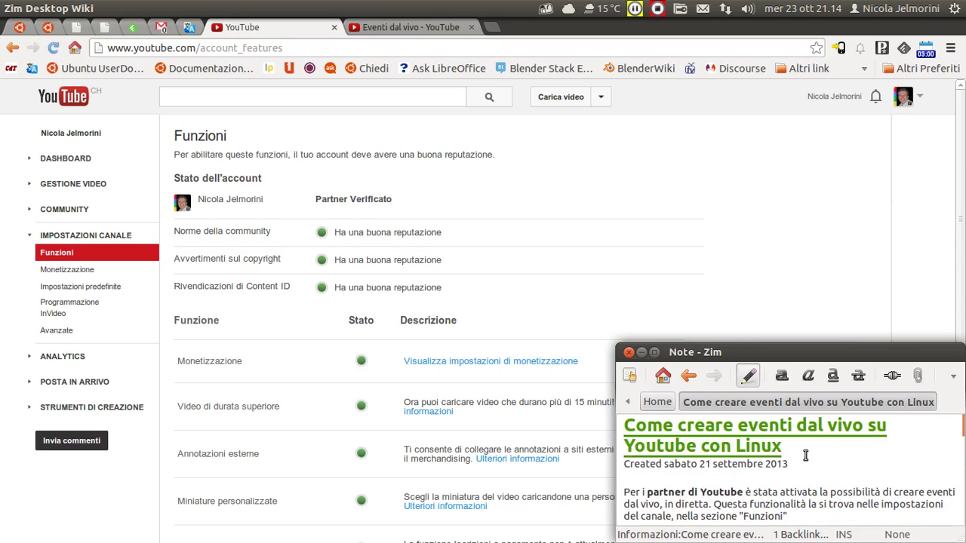
scroll(789, 451, "down", 5)
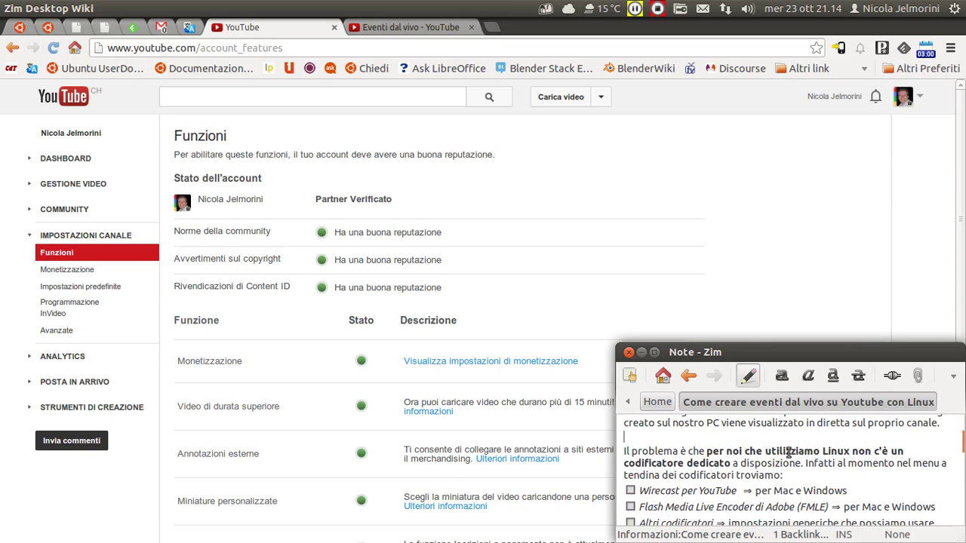
scroll(624, 450, "down", 1)
double_click(626, 431)
left_click_drag(653, 432, 894, 429)
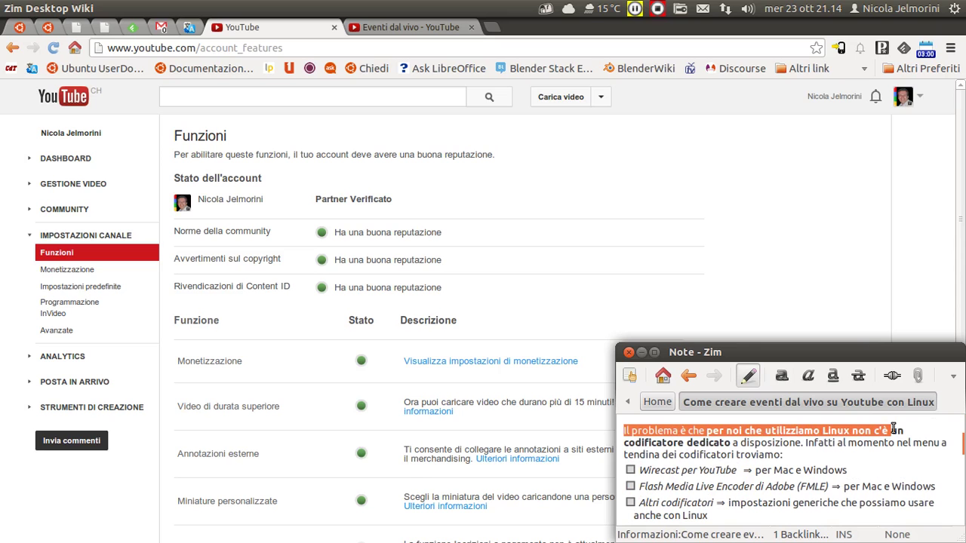
left_click_drag(894, 429, 803, 442)
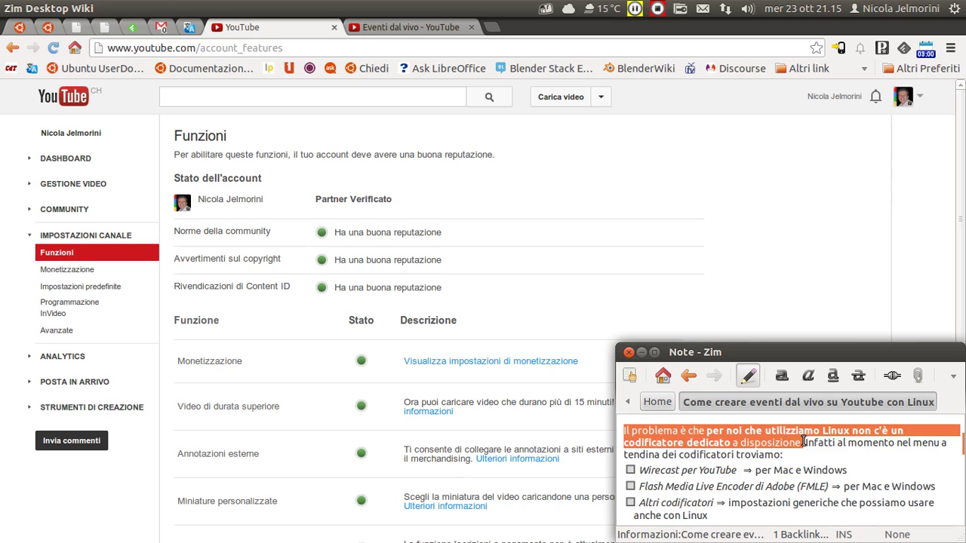
left_click(804, 442)
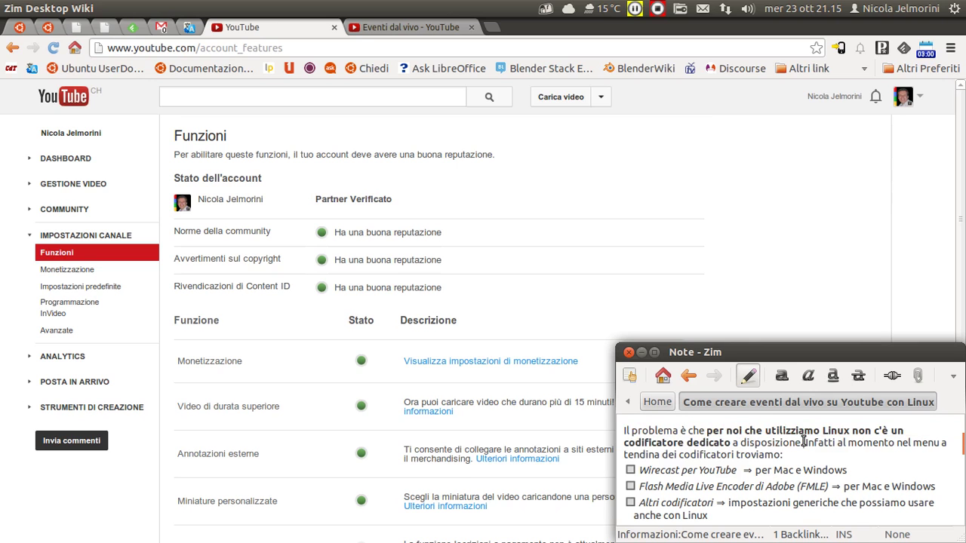
left_click_drag(804, 442, 619, 435)
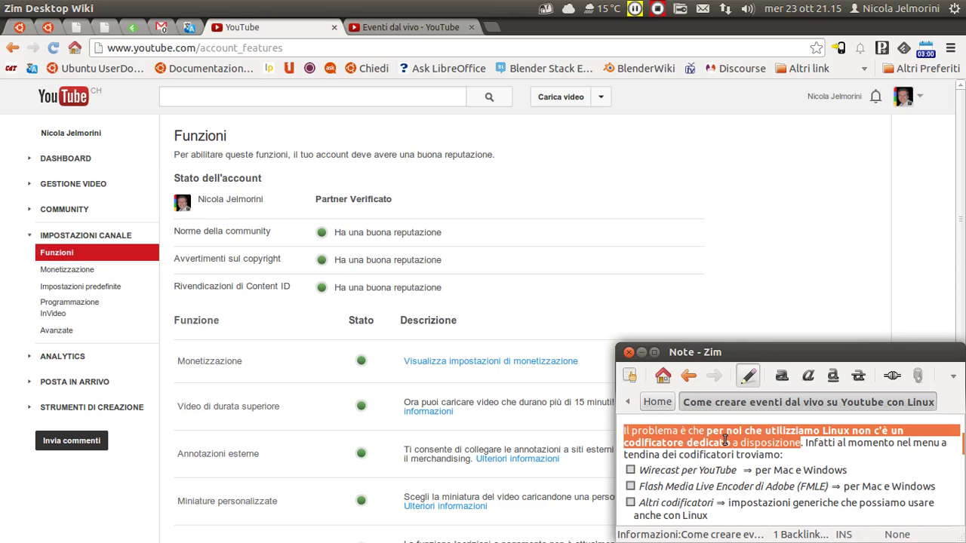
left_click(821, 445)
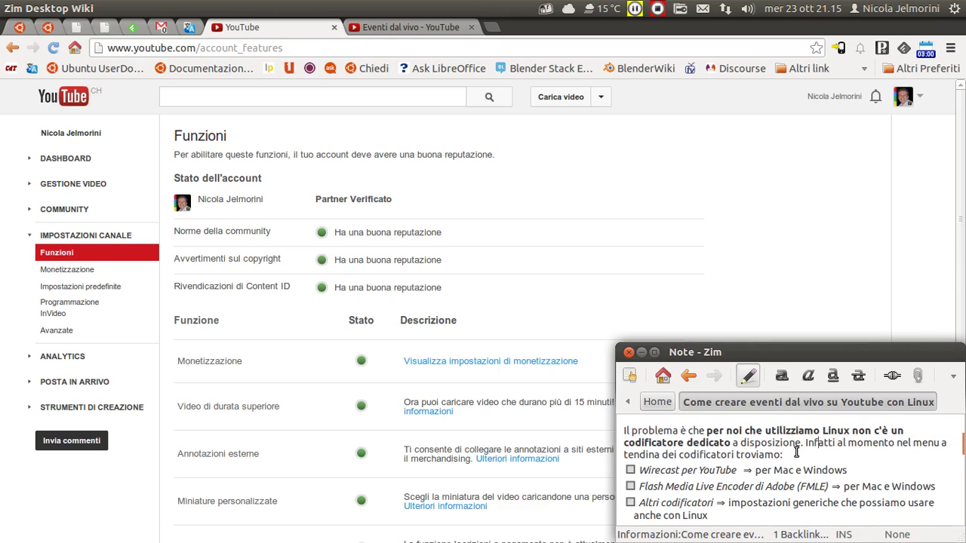
left_click_drag(784, 455, 615, 427)
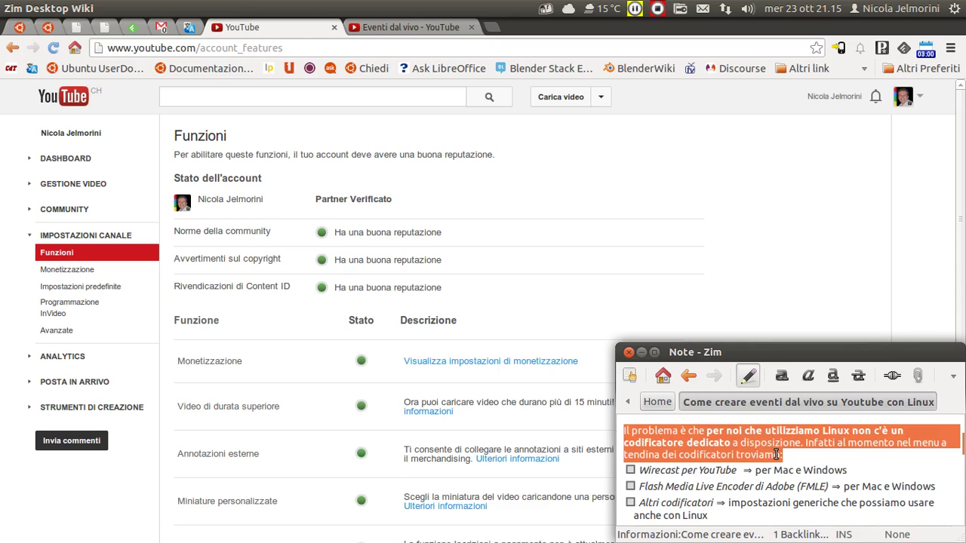
left_click(809, 453)
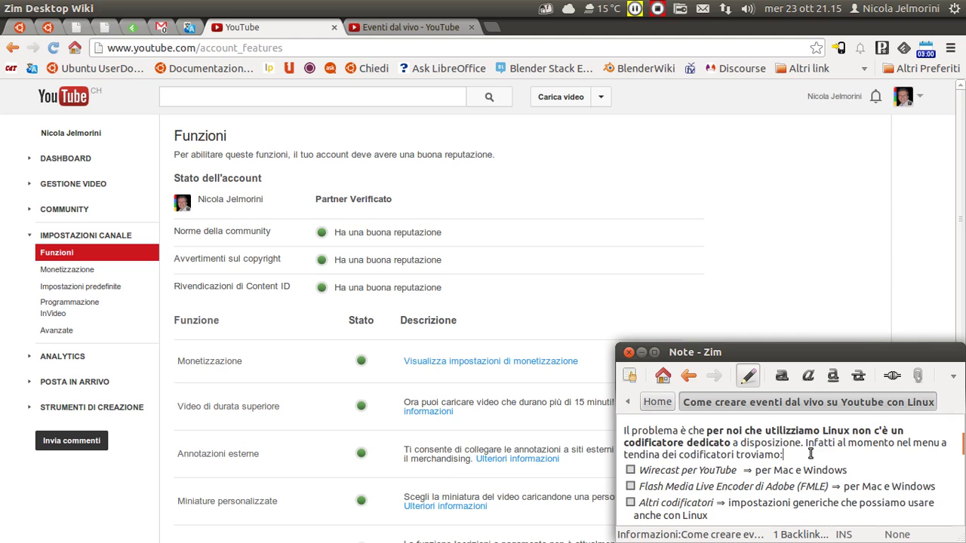
Step: Switch to the browser's "Eventi dal vivo" page and start creating a new live event
left_click(392, 29)
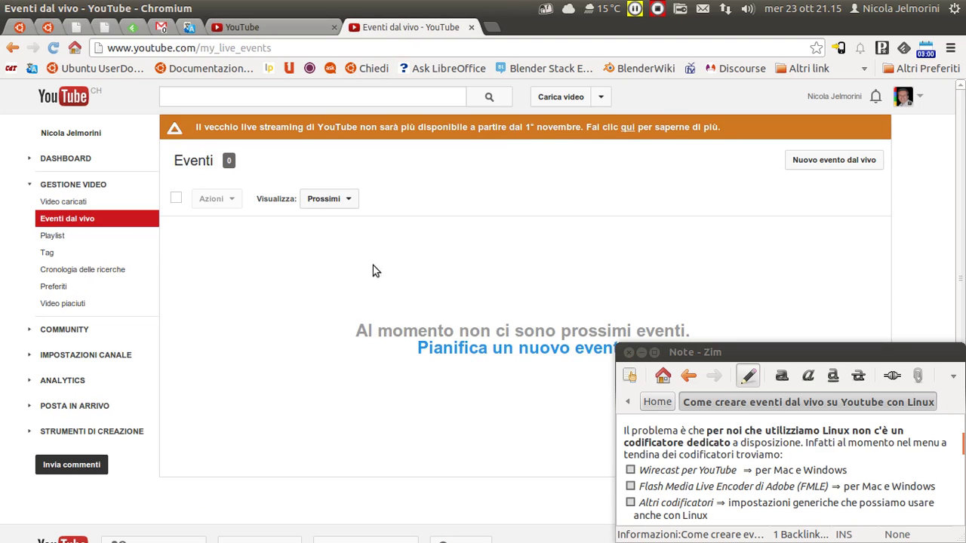
left_click(72, 220)
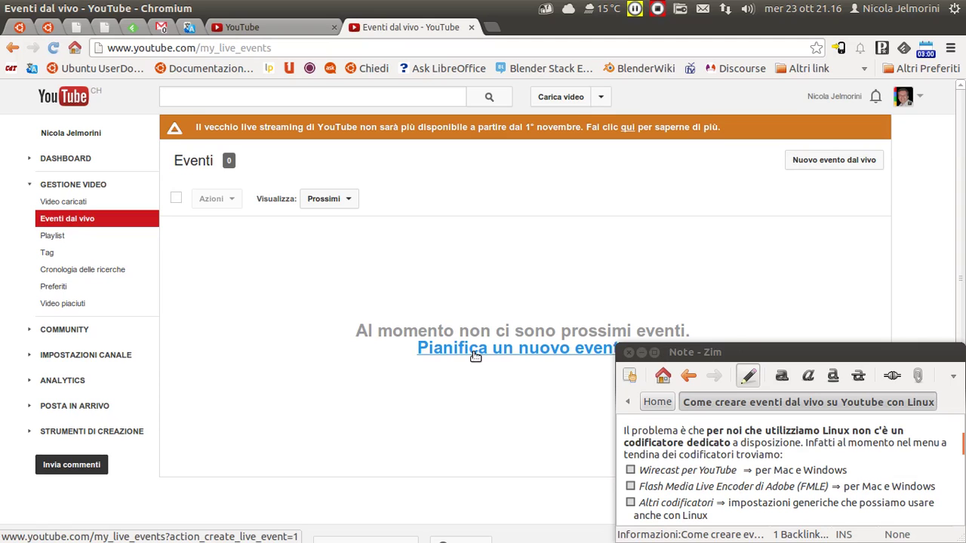
left_click(799, 165)
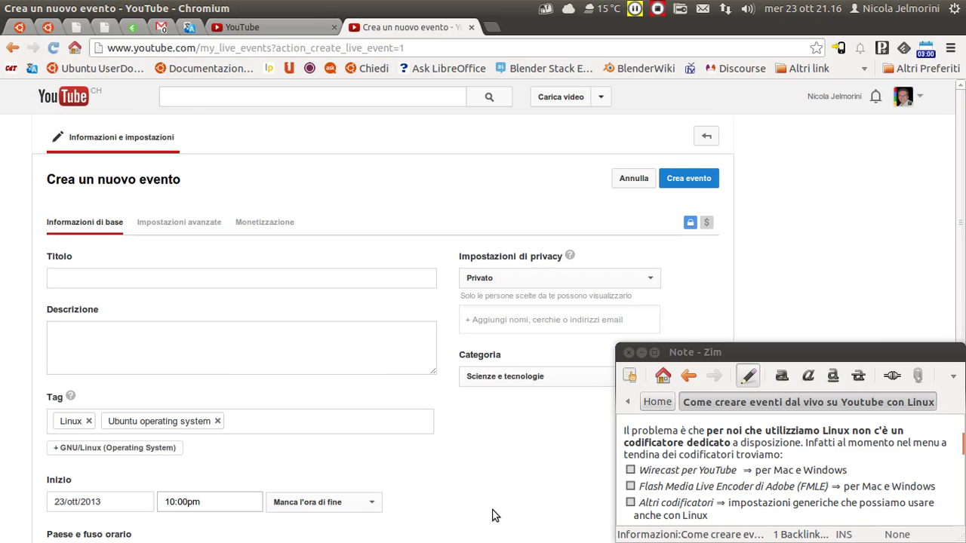
Step: Look over the new event's basic information form, focusing on the title, description and tag fields
scroll(489, 498, "down", 5)
scroll(373, 459, "up", 5)
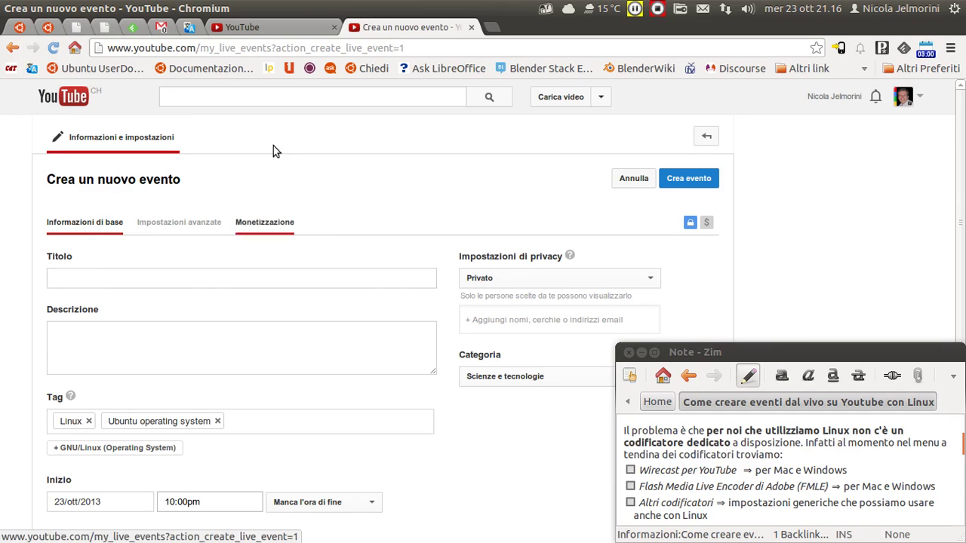
left_click(177, 277)
left_click(179, 338)
left_click(284, 420)
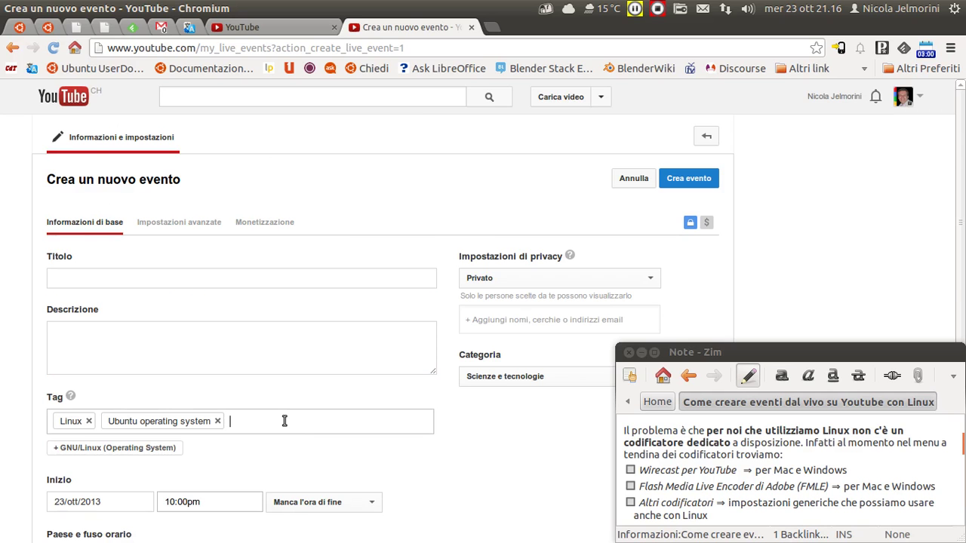
scroll(295, 433, "down", 3)
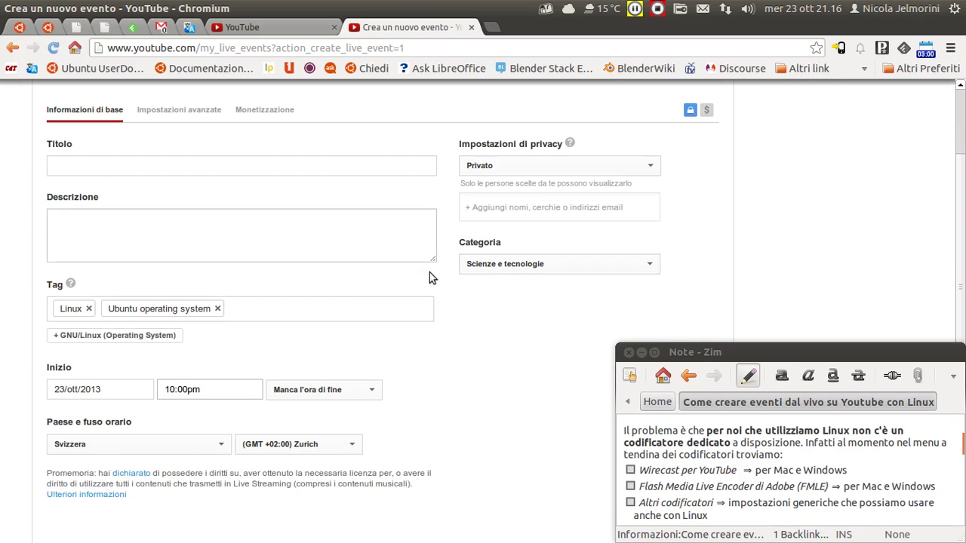
scroll(416, 299, "up", 3)
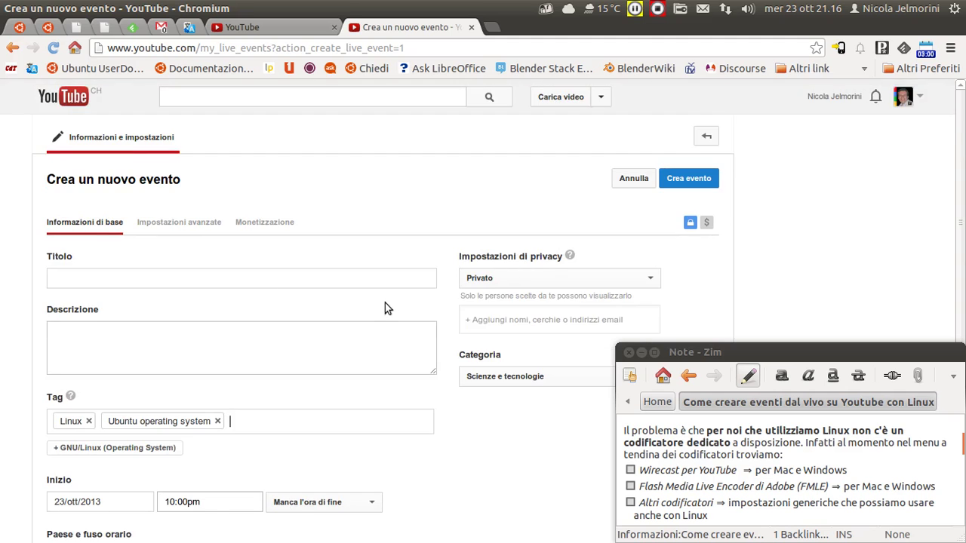
Step: Examine the event form's privacy, category, start time, duration and country settings
scroll(394, 300, "down", 2)
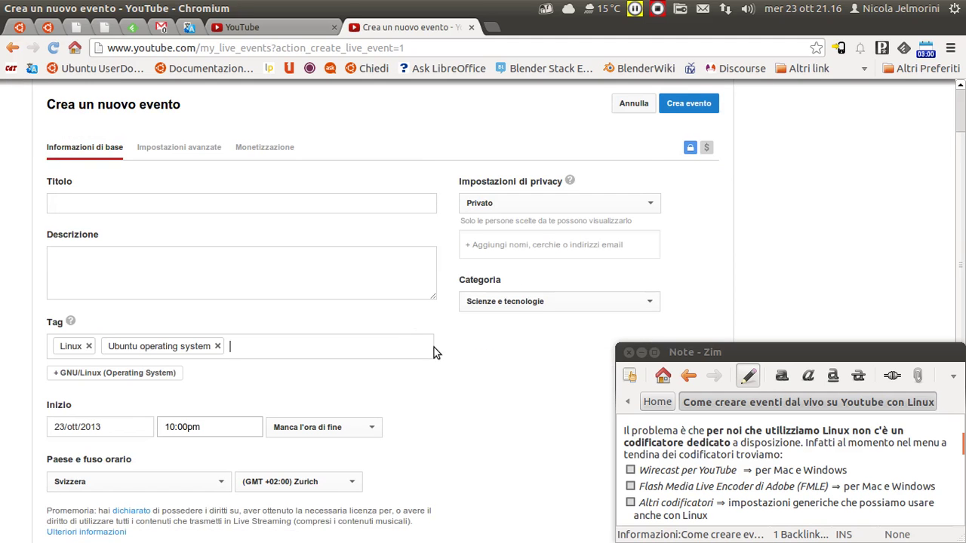
scroll(434, 352, "down", 2)
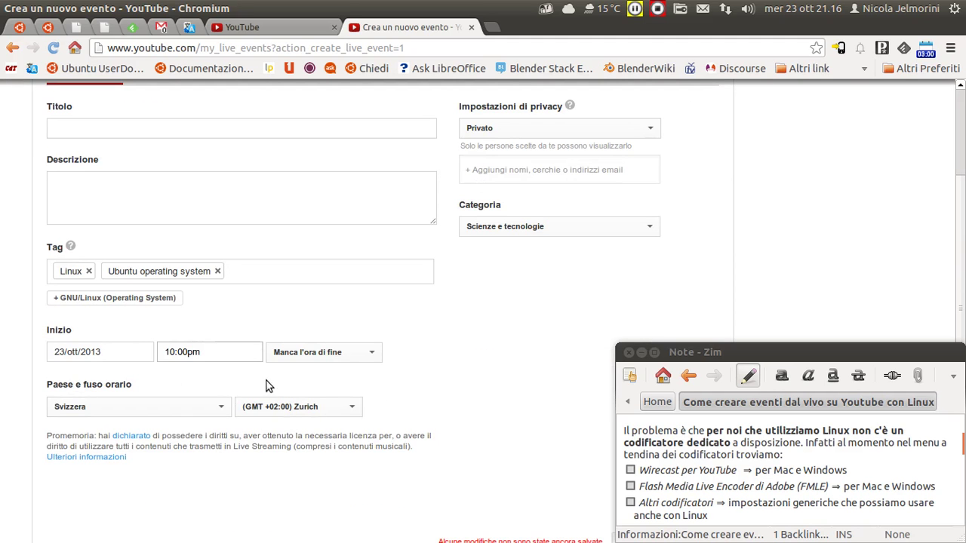
scroll(339, 261, "up", 3)
scroll(365, 298, "down", 2)
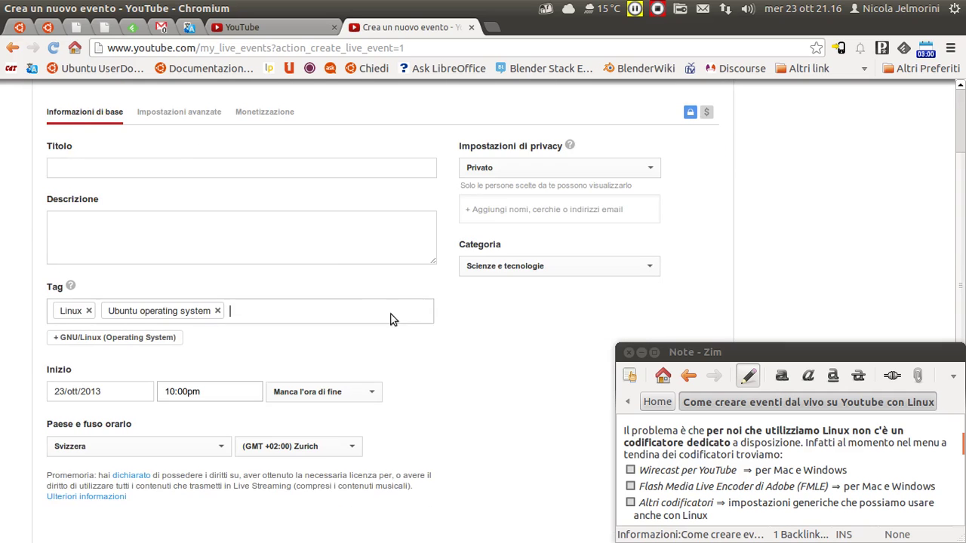
scroll(452, 349, "up", 1)
scroll(451, 349, "up", 2)
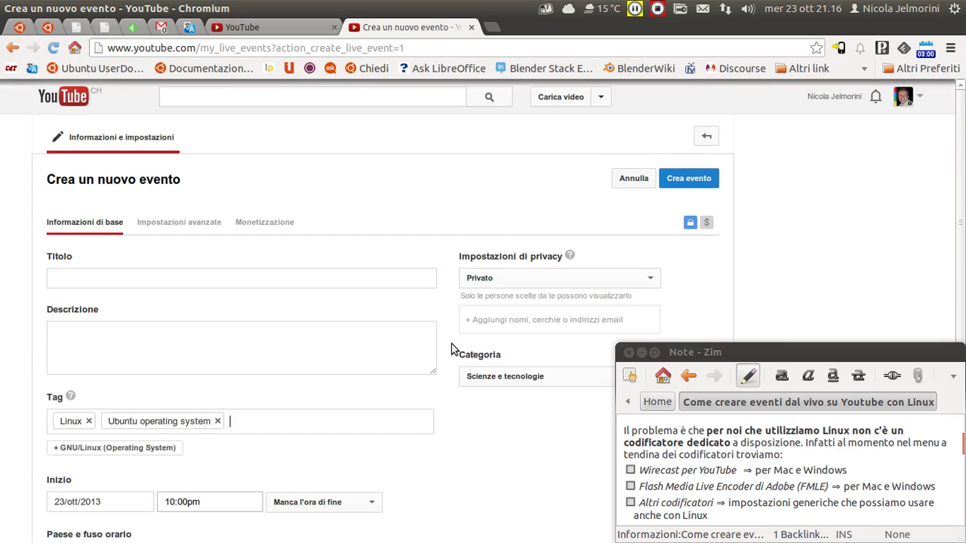
scroll(453, 349, "down", 2)
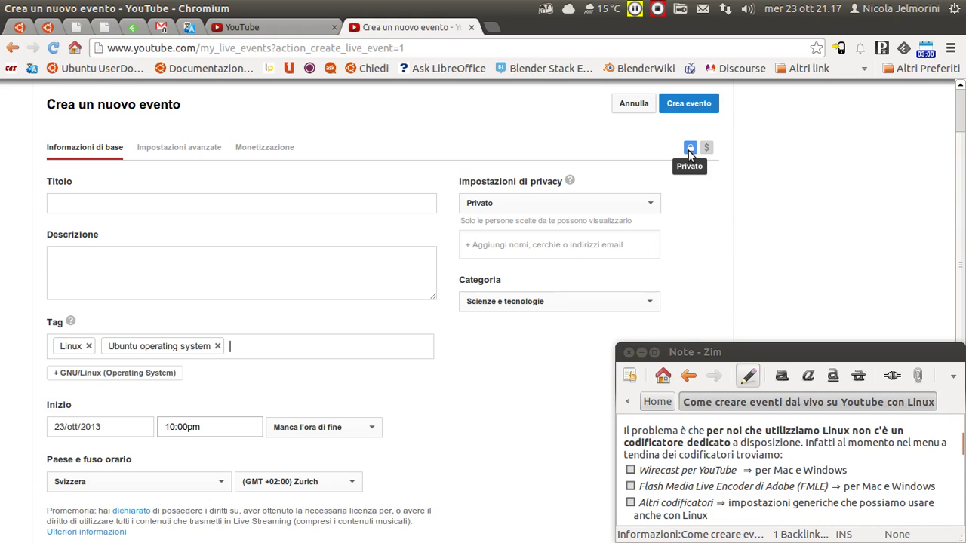
scroll(269, 294, "down", 3)
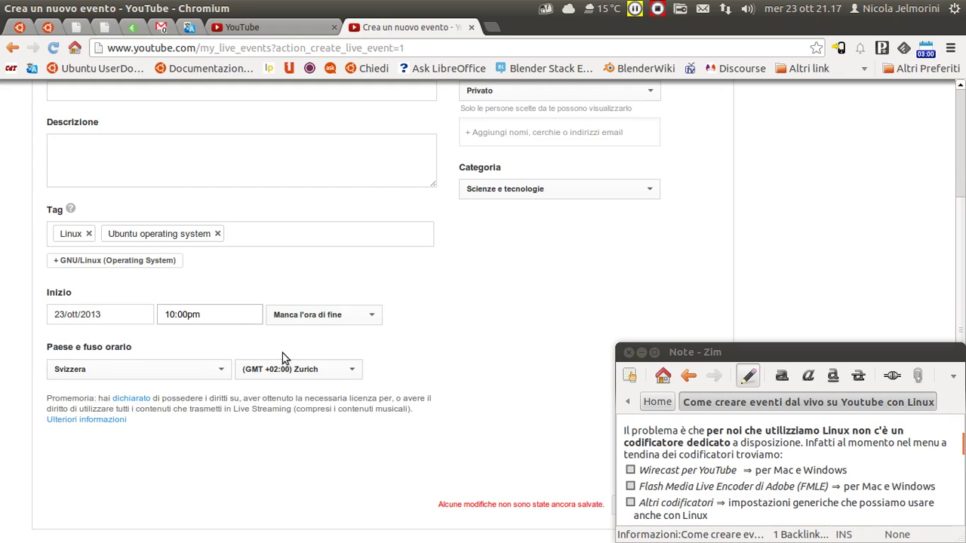
scroll(326, 462, "up", 1)
scroll(326, 462, "up", 1)
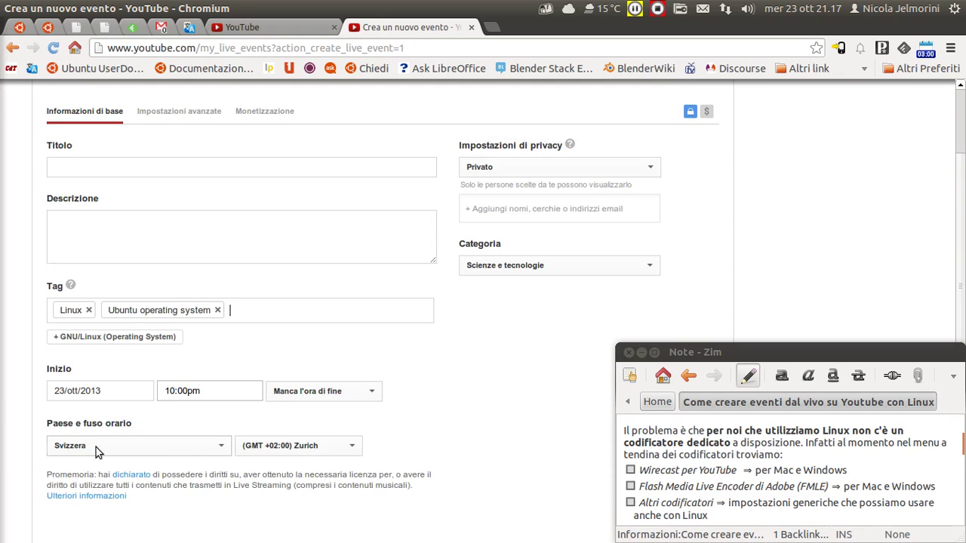
Step: Highlight the "Paese e fuso orario" heading repeatedly to focus on the country and time zone settings
left_click_drag(47, 423, 133, 423)
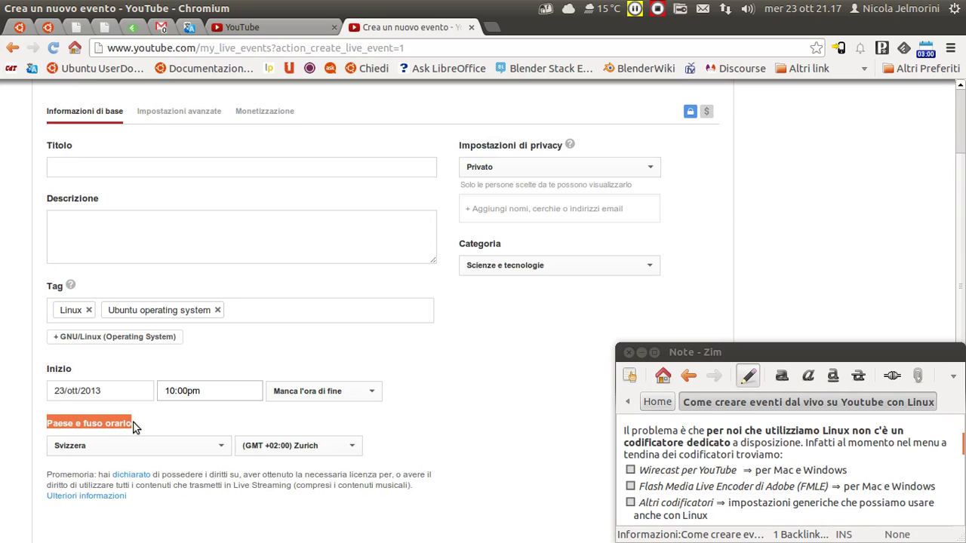
left_click(142, 422)
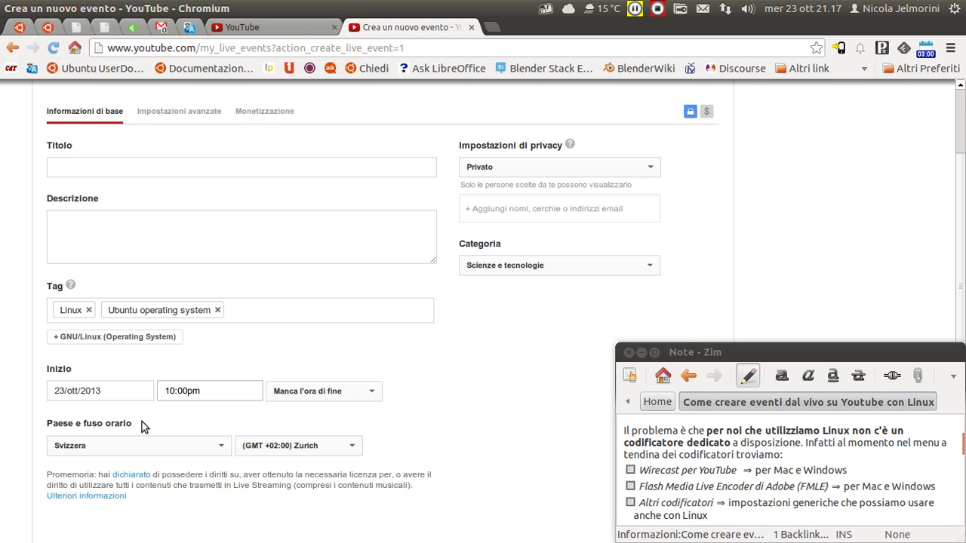
left_click_drag(133, 428, 47, 419)
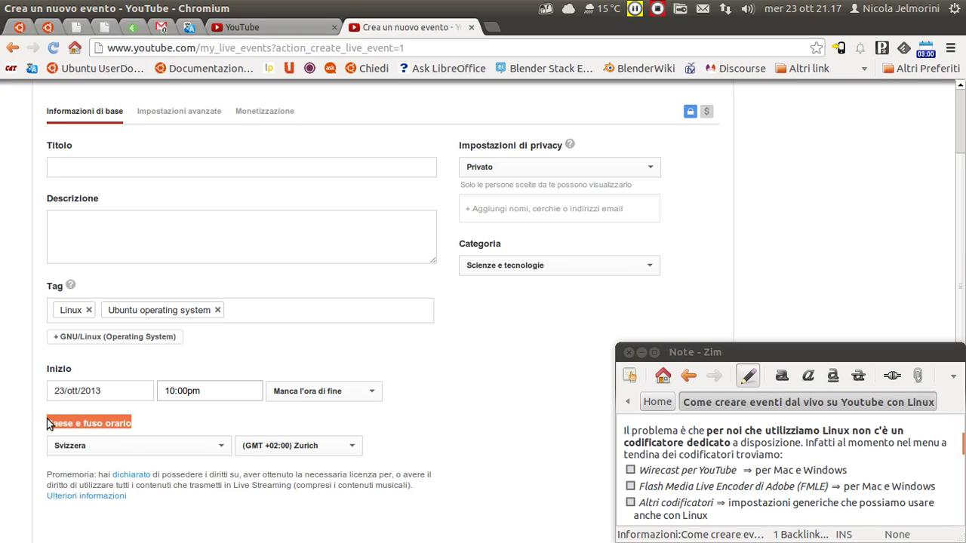
left_click(47, 419)
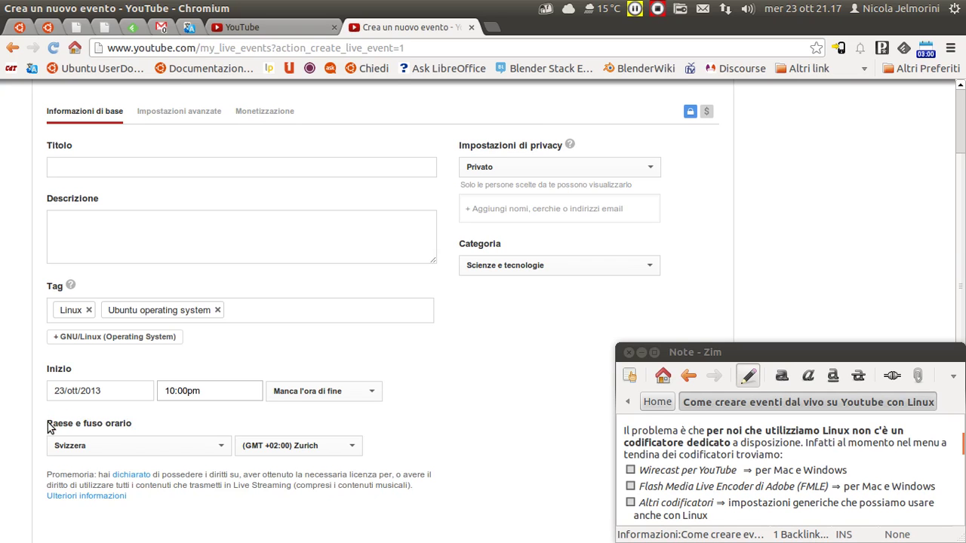
left_click_drag(46, 420, 151, 419)
left_click(152, 419)
Step: Review the available event durations up to 36 hours and set the duration to 30 mins
left_click(375, 391)
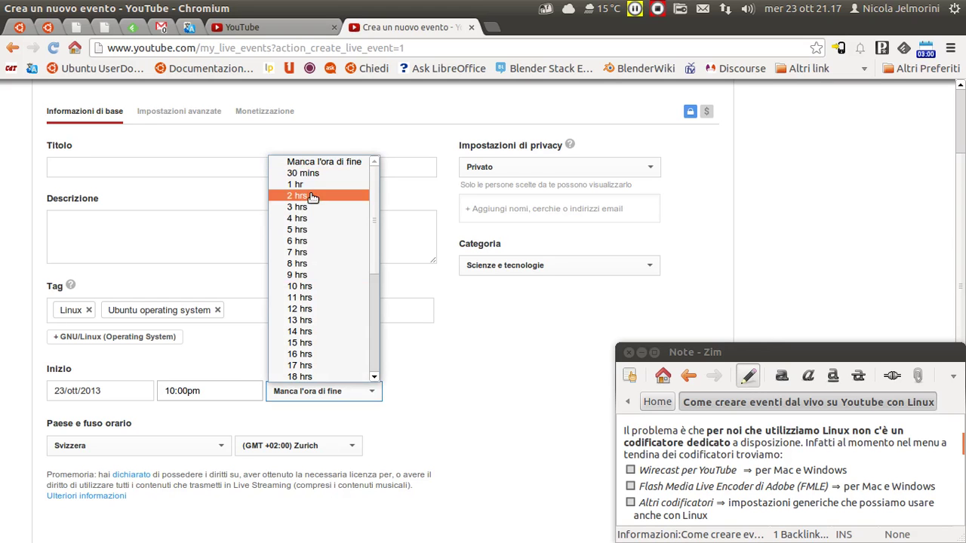
scroll(331, 322, "down", 5)
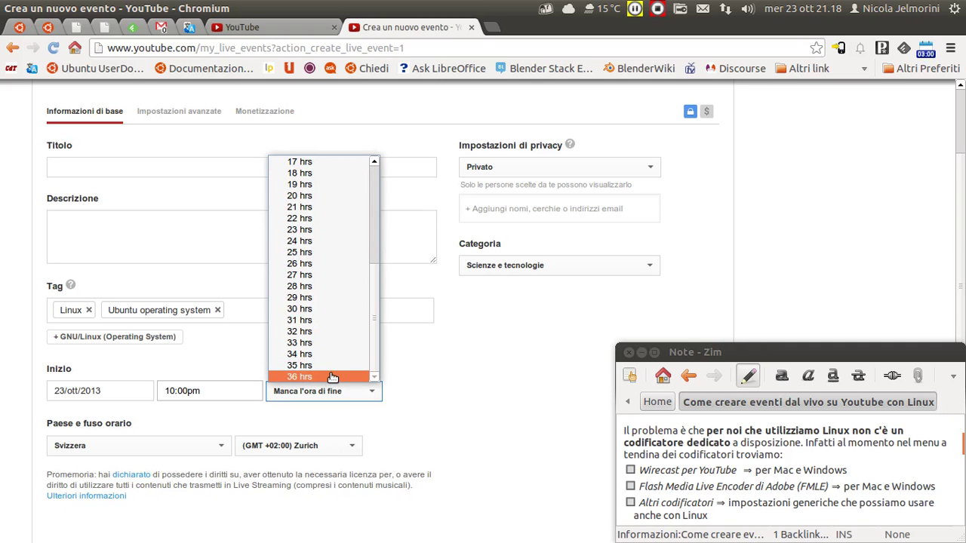
scroll(330, 264, "up", 5)
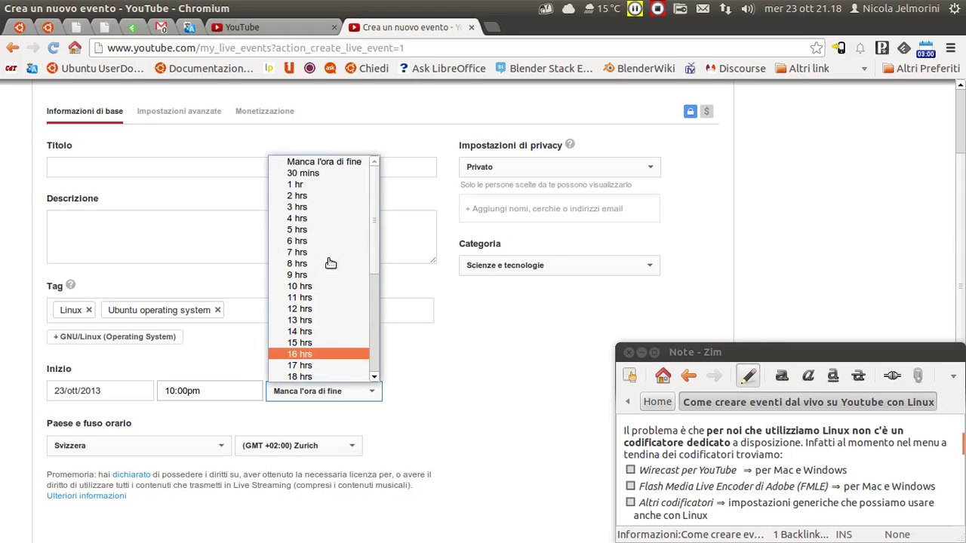
left_click(312, 176)
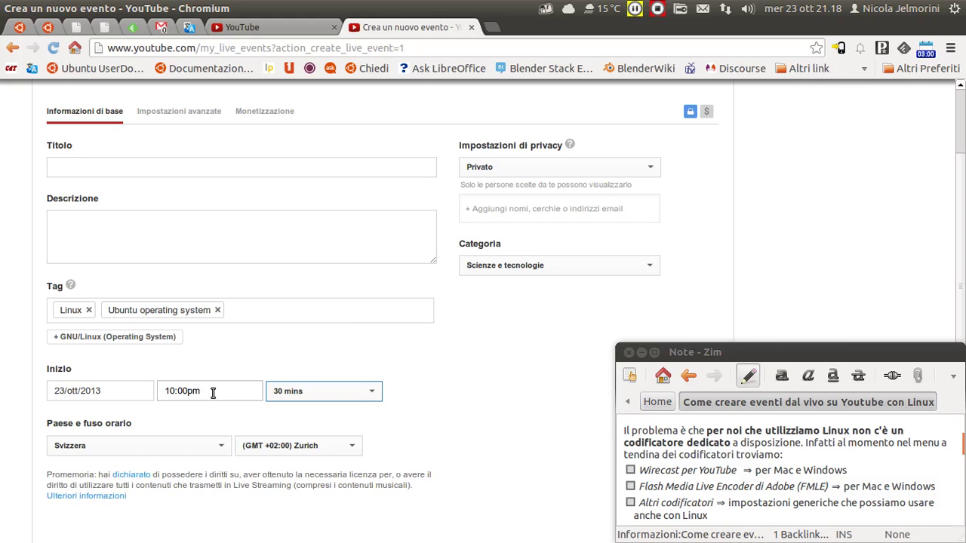
left_click(477, 391)
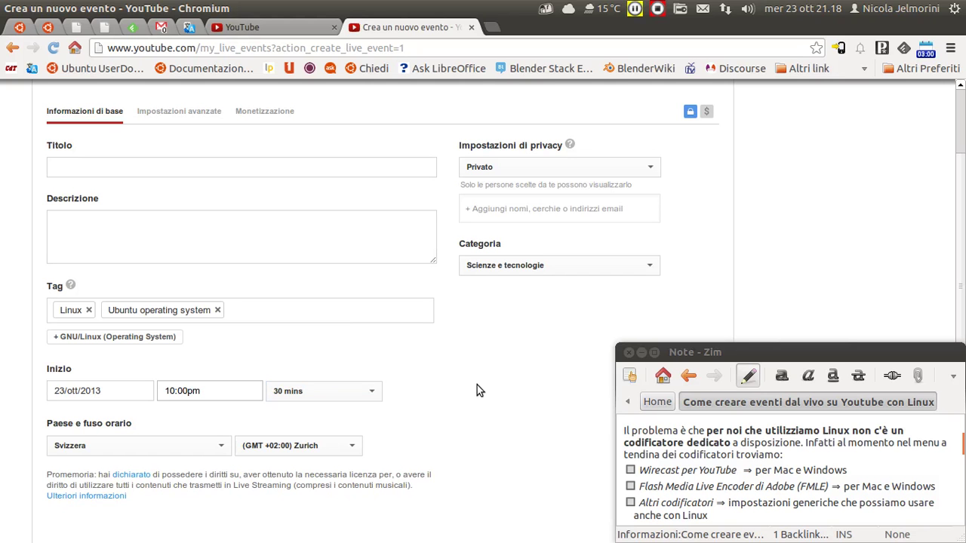
Step: Reread the Zim note's encoder list, focusing on the platforms given for "Wirecast per YouTube"
scroll(477, 390, "up", 3)
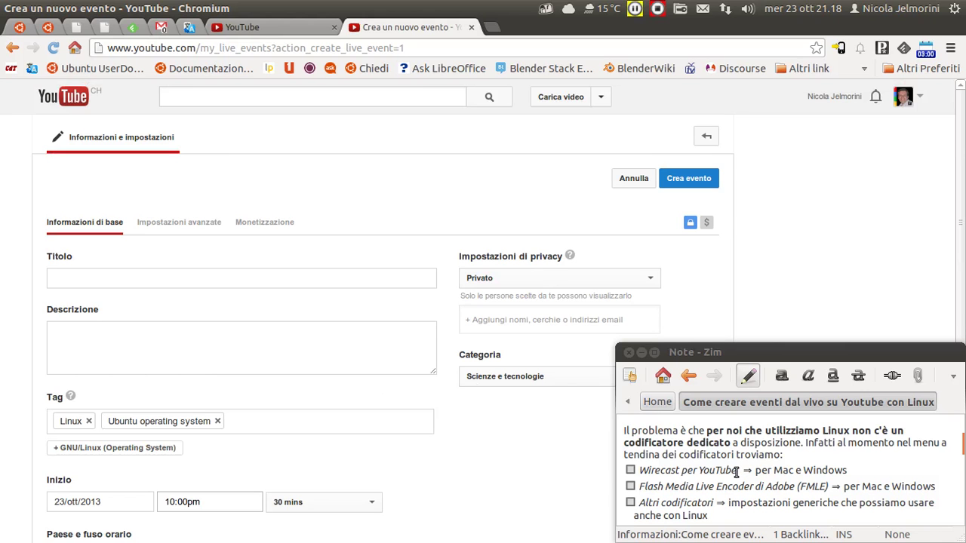
scroll(747, 458, "down", 2)
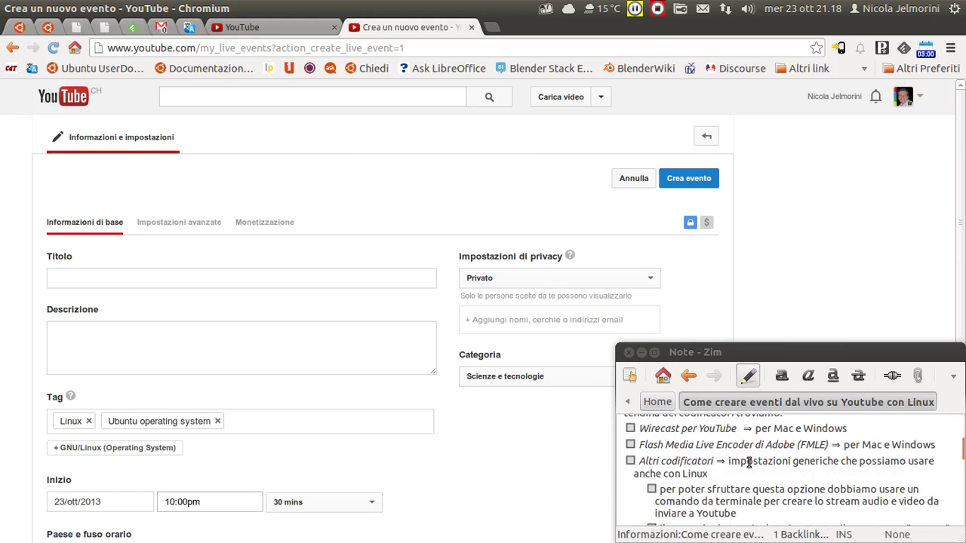
scroll(747, 475, "up", 3)
scroll(750, 489, "down", 3)
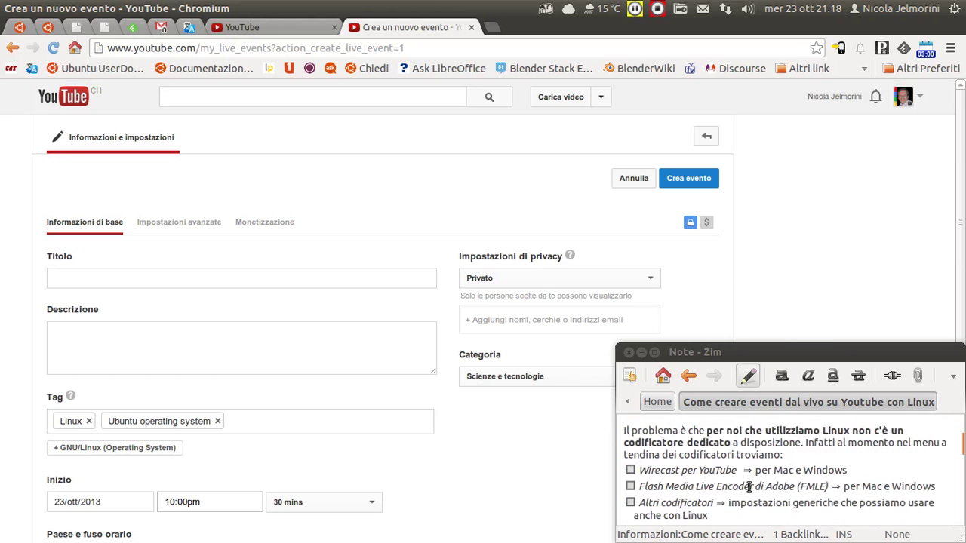
scroll(773, 464, "up", 1)
left_click_drag(848, 469, 778, 472)
left_click(775, 471)
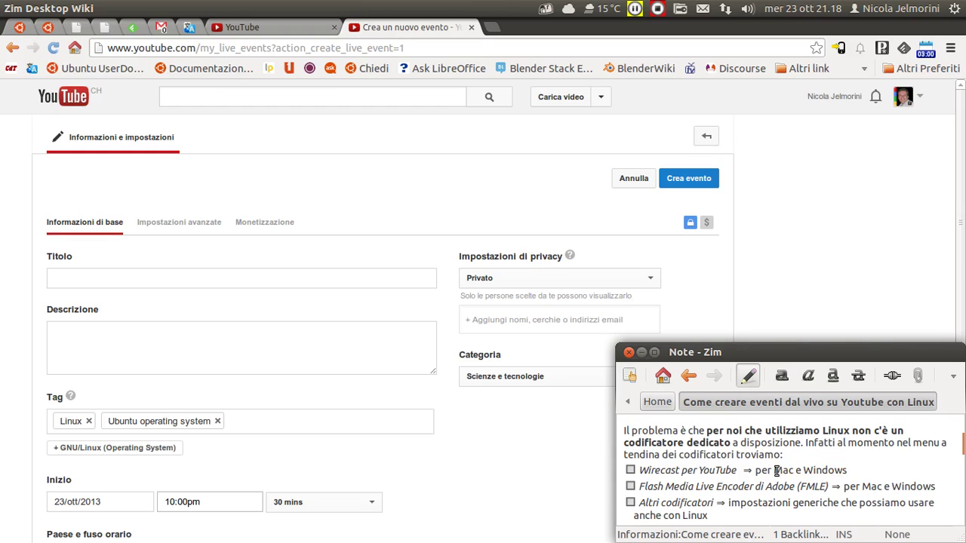
Step: In the browser's event form, enter the title "demo tutorial" and the description "xxxxx"
left_click(132, 279)
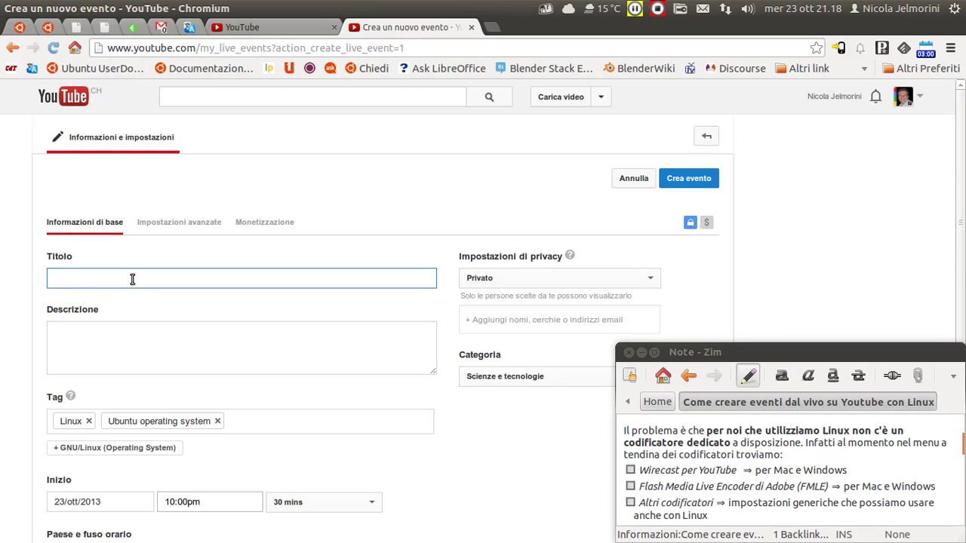
type("demo tutorila")
key("BackSpace")
key("BackSpace")
type("al")
key("Tab")
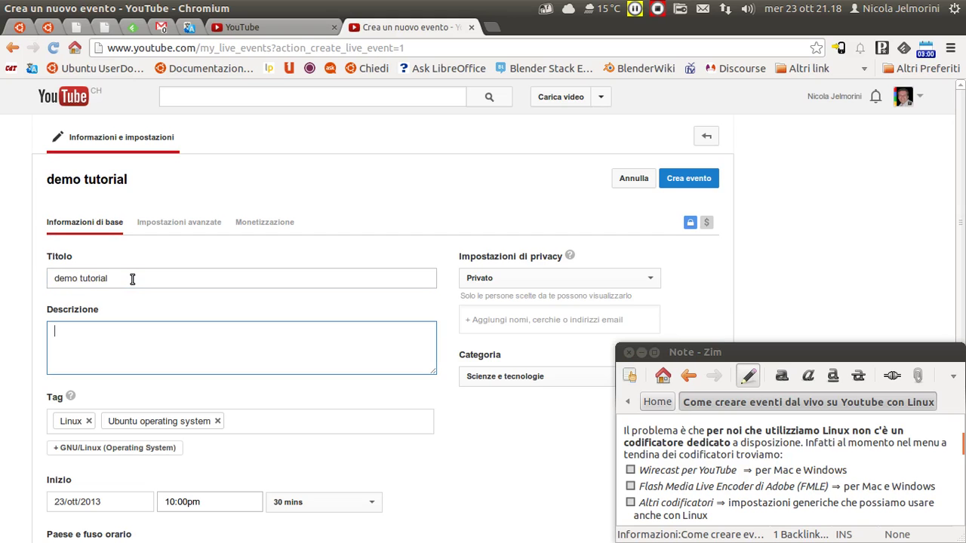
type("xxxxx")
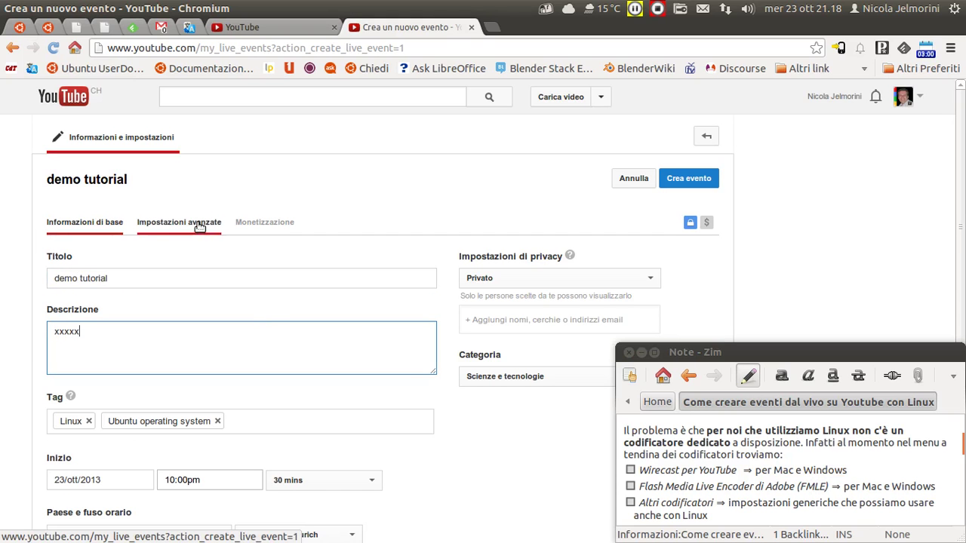
Step: Open the event's advanced settings and read the description beside the "Abilita DVR" option
scroll(200, 228, "down", 3)
scroll(199, 222, "up", 2)
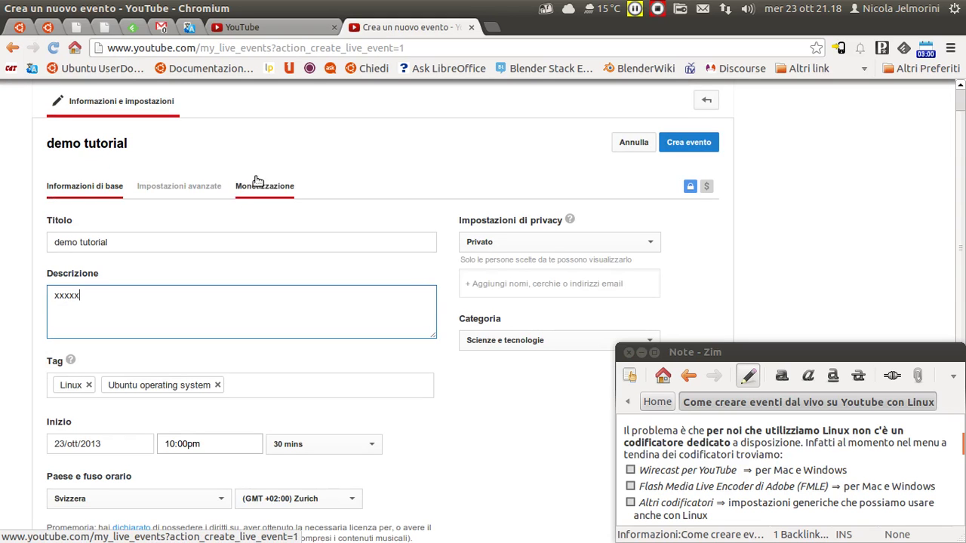
left_click(190, 187)
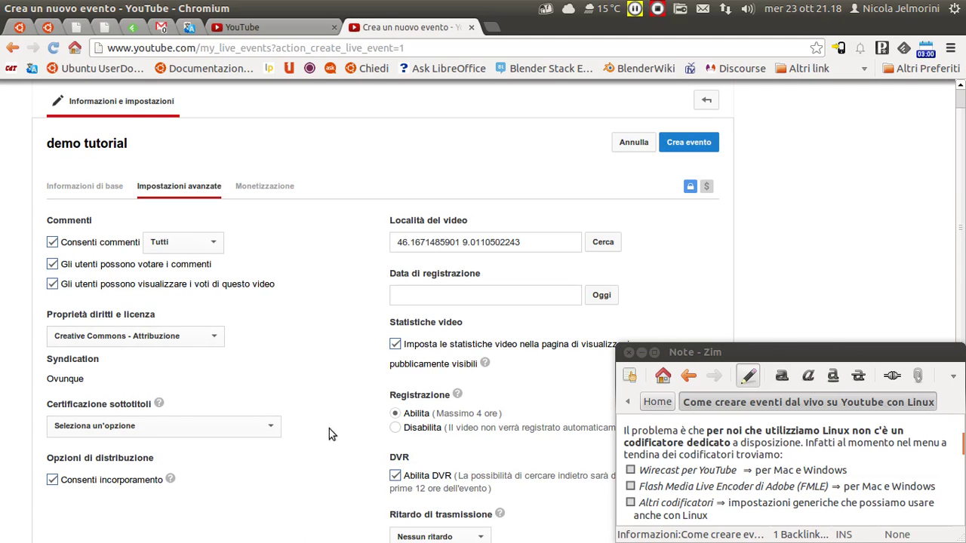
scroll(280, 366, "down", 5)
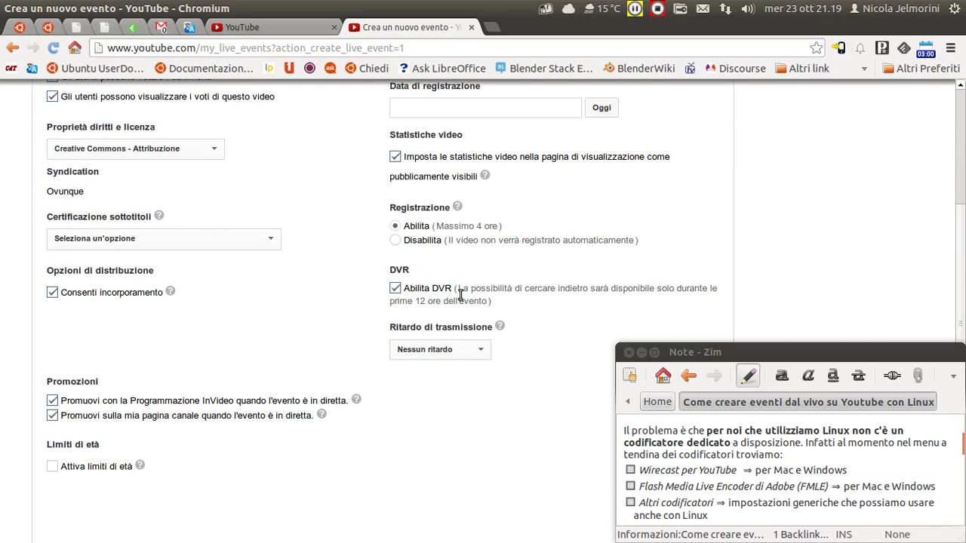
mouse_move(485, 290)
left_mouse_down()
mouse_move(685, 292)
mouse_move(475, 305)
mouse_move(482, 301)
left_mouse_up()
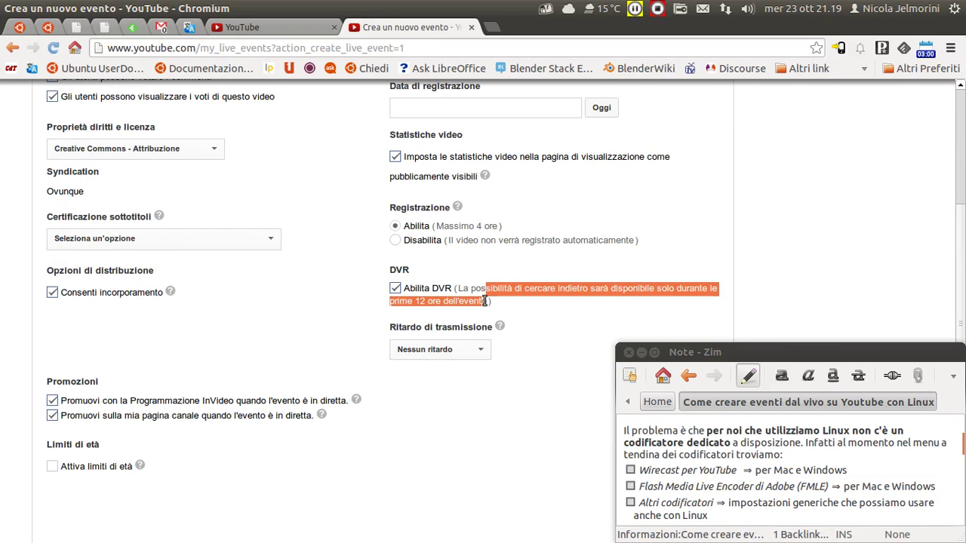
left_click(484, 295)
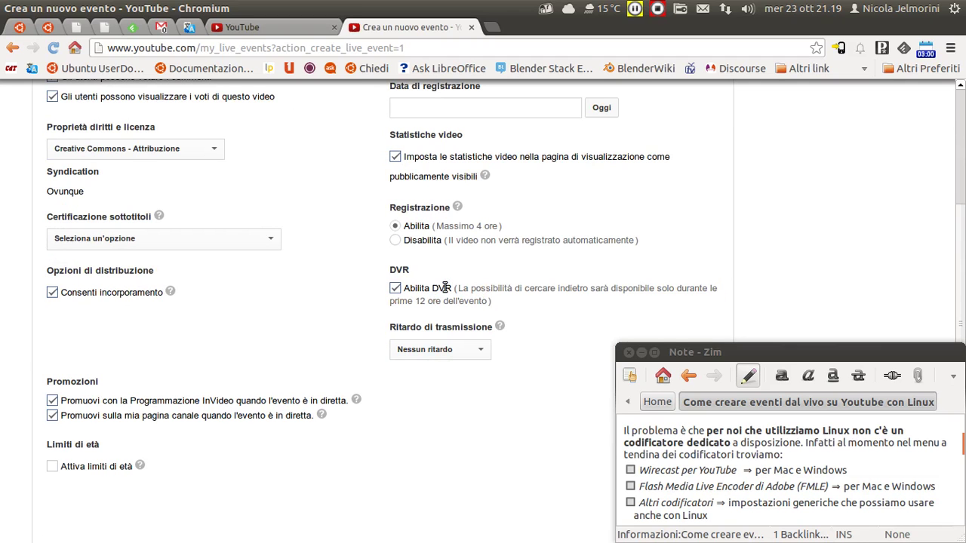
Step: Review the rest of the event's advanced settings, from DVR and recording to comments, licence and distribution options
double_click(444, 288)
scroll(443, 288, "up", 3)
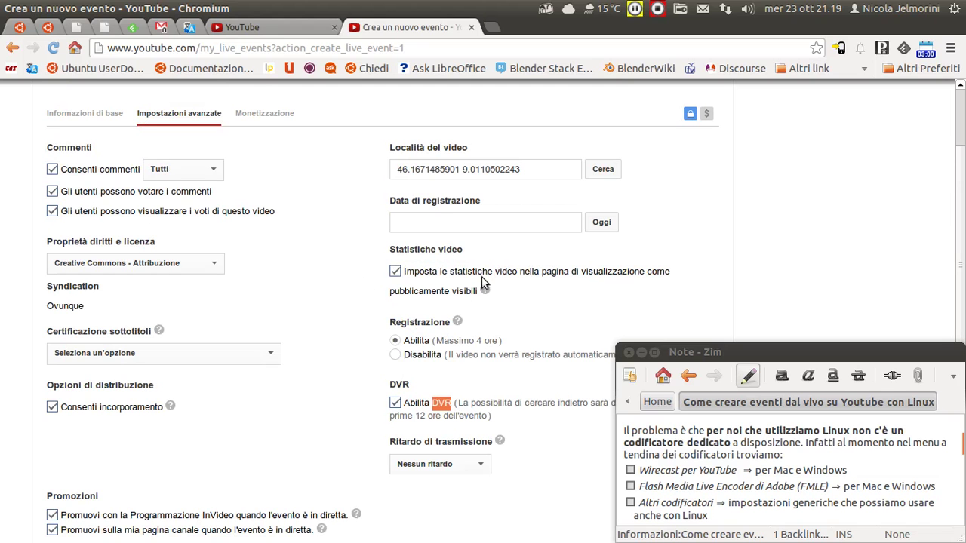
left_click(494, 339)
scroll(358, 308, "down", 2)
scroll(357, 308, "down", 2)
scroll(357, 308, "up", 8)
scroll(300, 352, "down", 4)
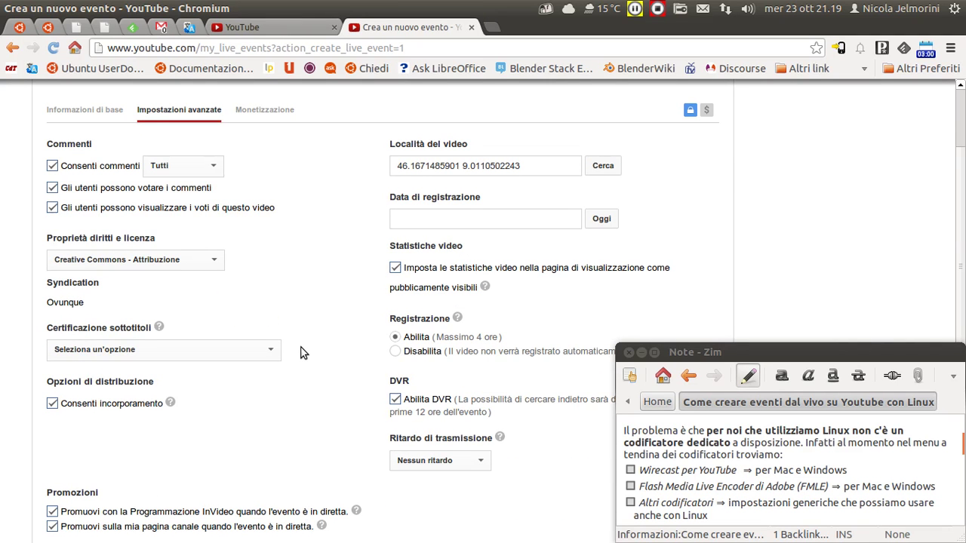
Step: Return to the basic information of "demo tutorial" and create the event
scroll(300, 352, "up", 3)
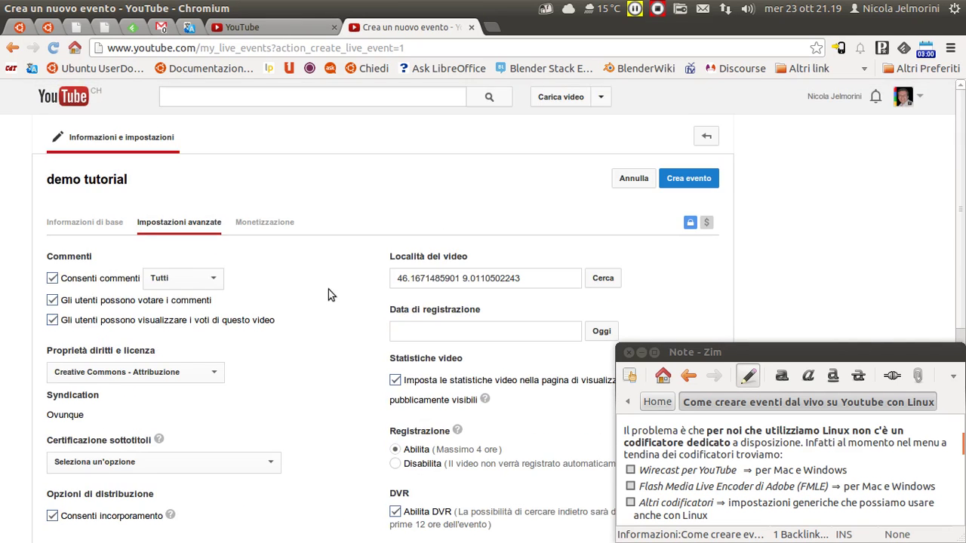
left_click(80, 228)
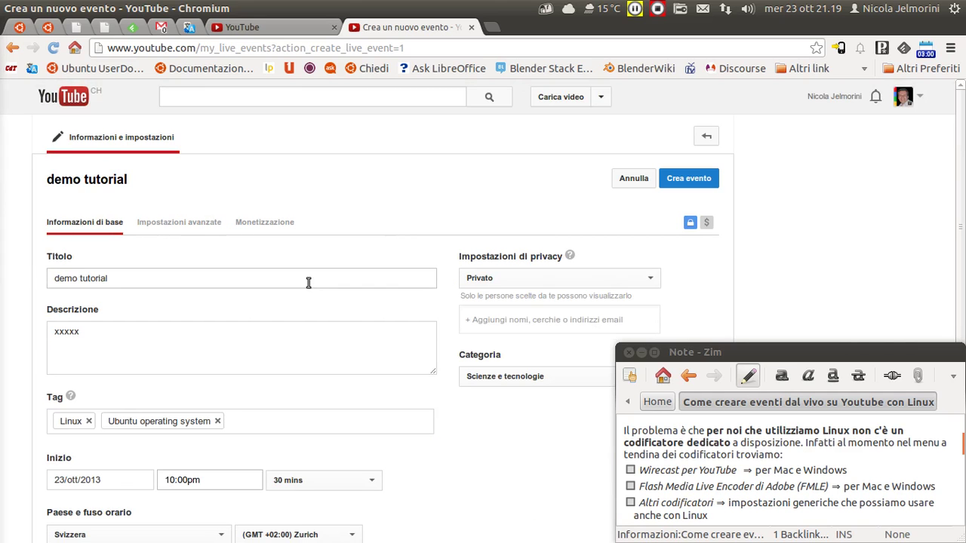
left_click(691, 178)
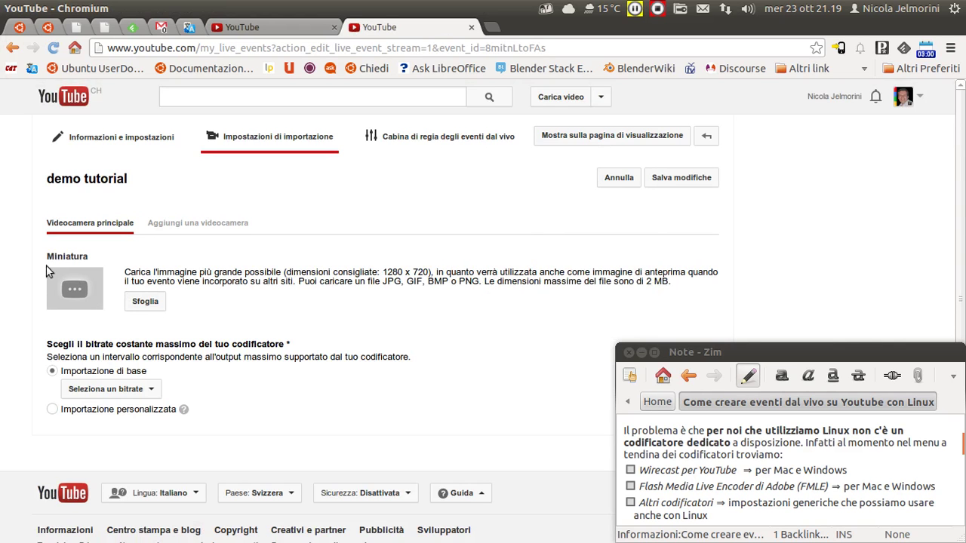
Step: Examine the main camera's import settings, focusing on the encoder's maximum constant bitrate, and open the bitrate choices for "Importazione di base"
scroll(308, 298, "down", 1)
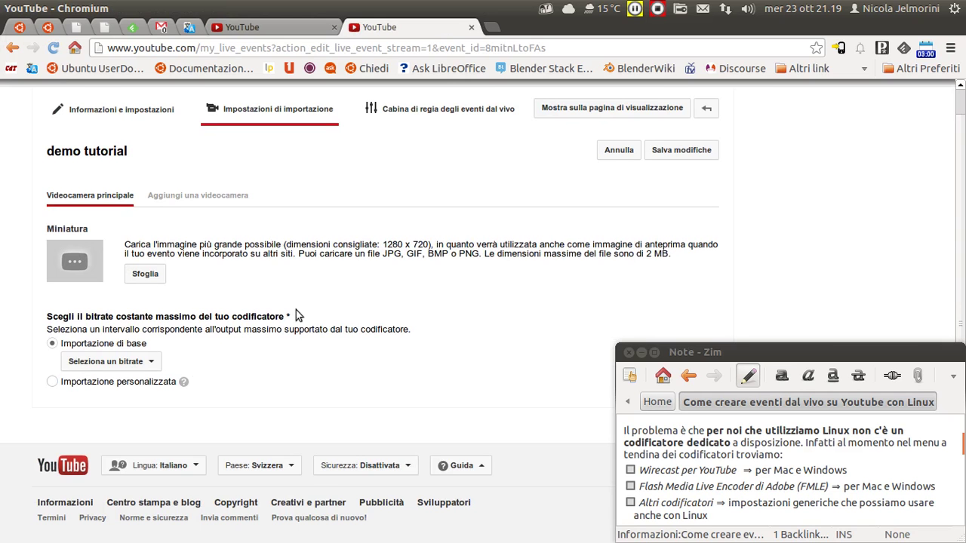
scroll(194, 366, "up", 1)
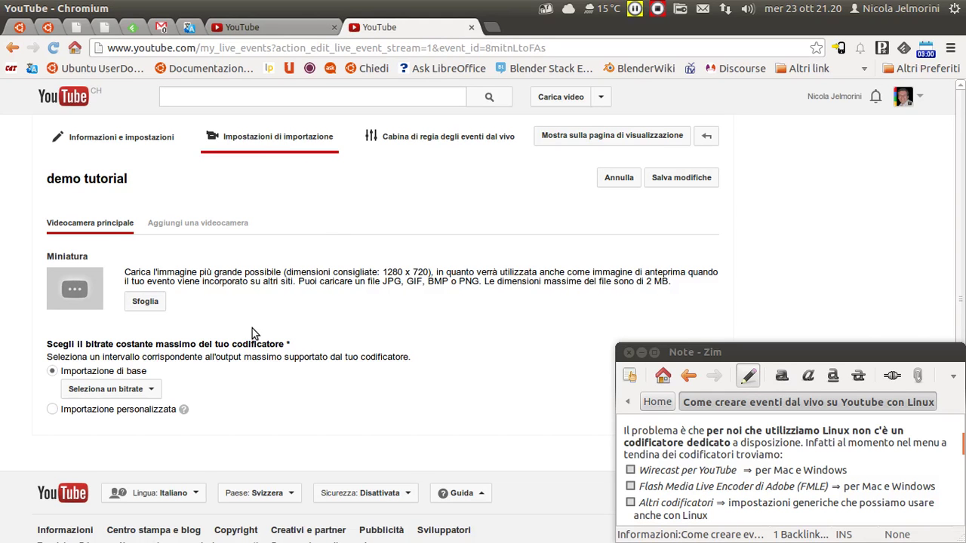
scroll(252, 329, "down", 1)
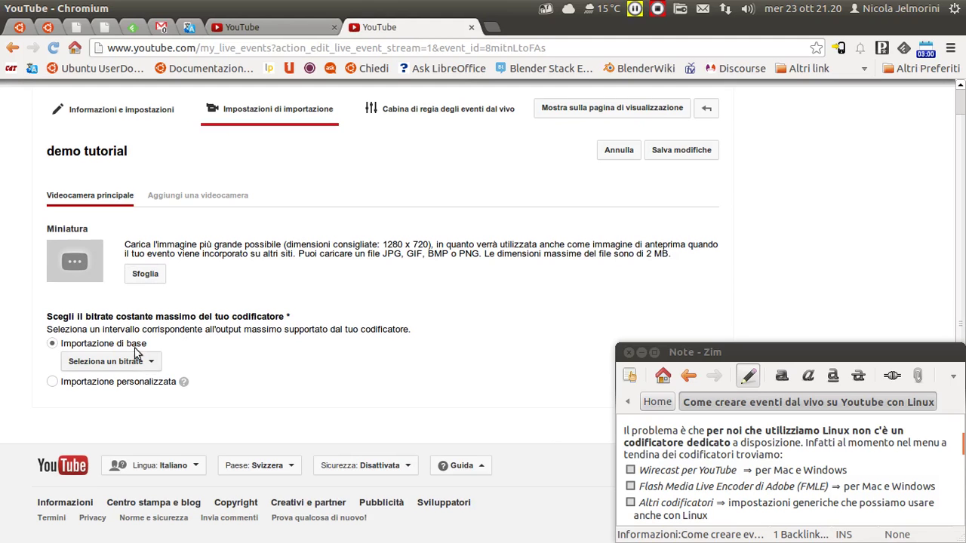
left_click_drag(77, 317, 260, 317)
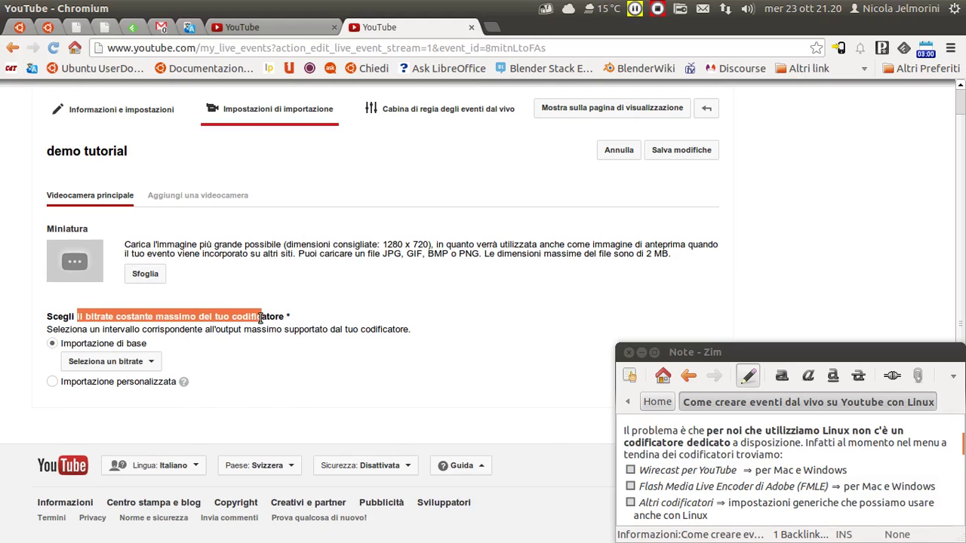
left_click(270, 321)
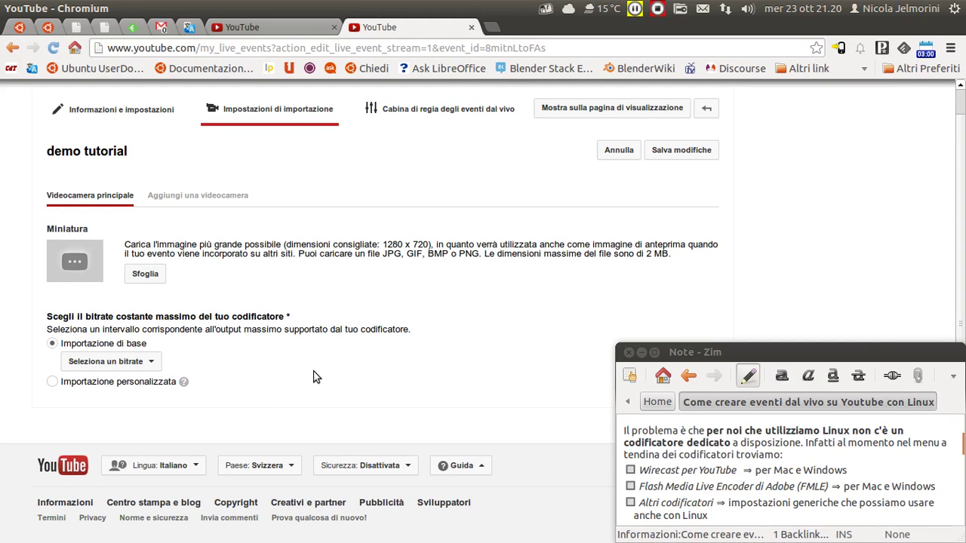
left_click(153, 365)
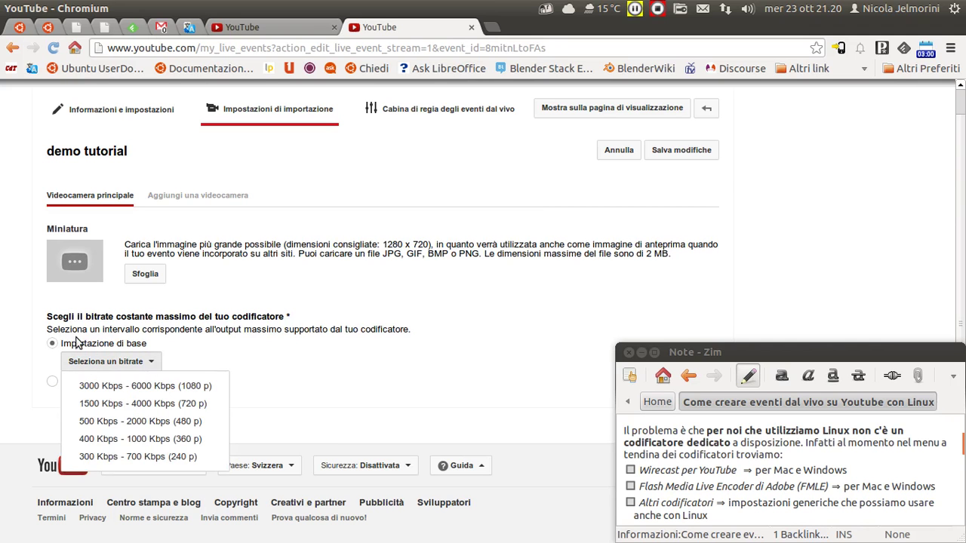